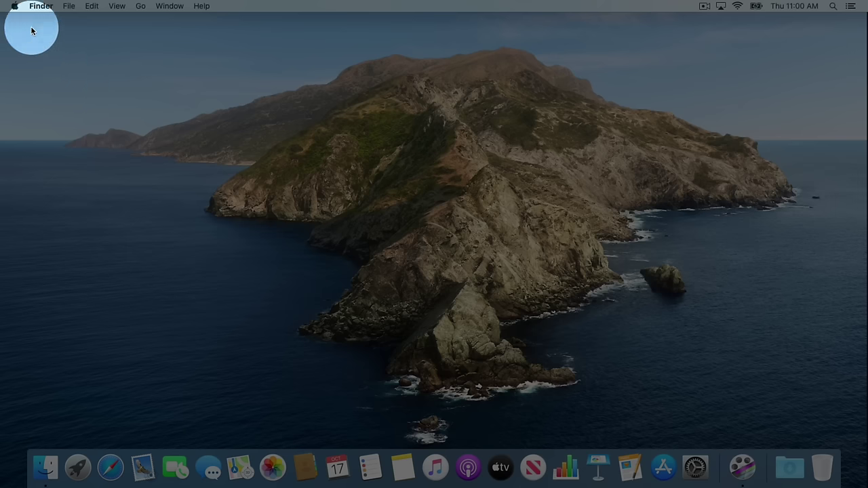
Step: Open the Apple menu from the Finder menu bar
{"action": "left_click", "coordinate": [15, 7]}
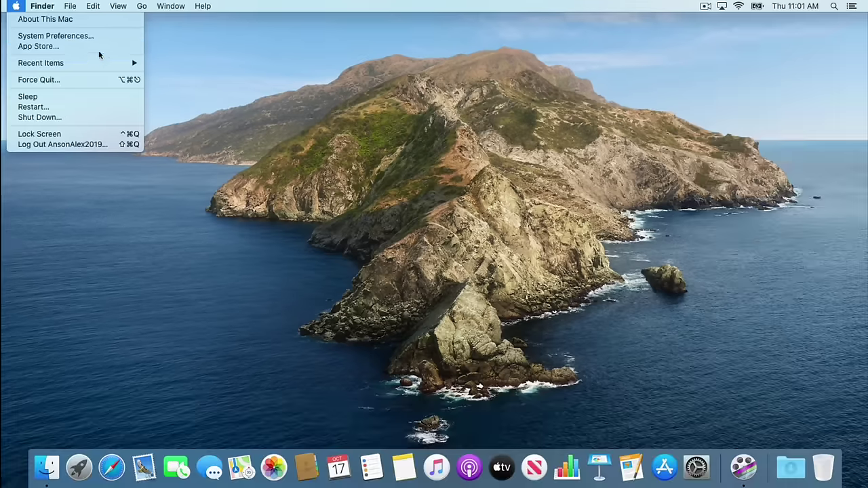
{"action": "left_click", "coordinate": [111, 41]}
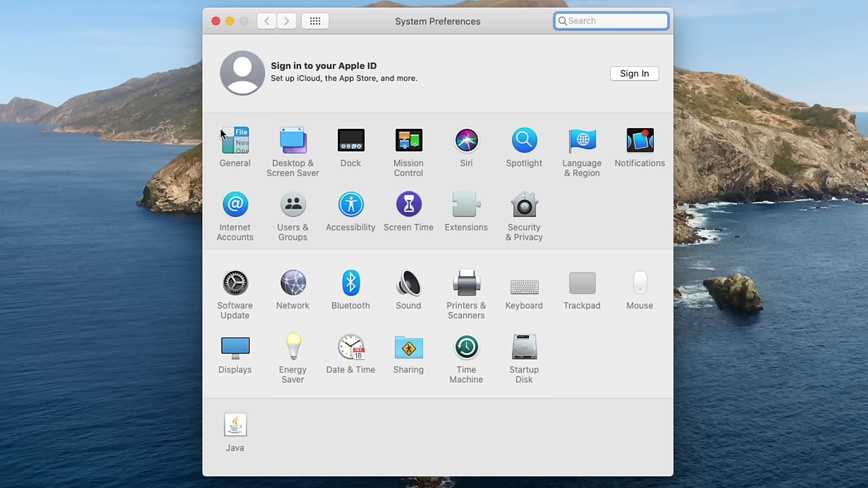
{"action": "left_click", "coordinate": [215, 22]}
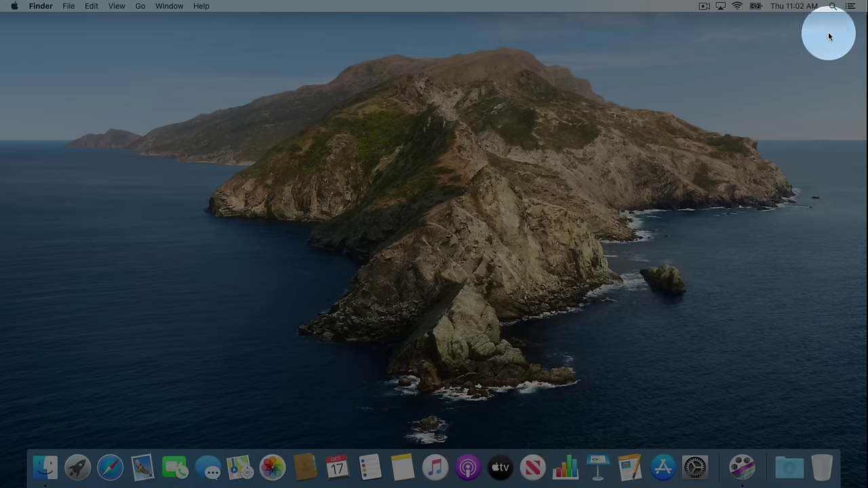
{"action": "left_click", "coordinate": [833, 8]}
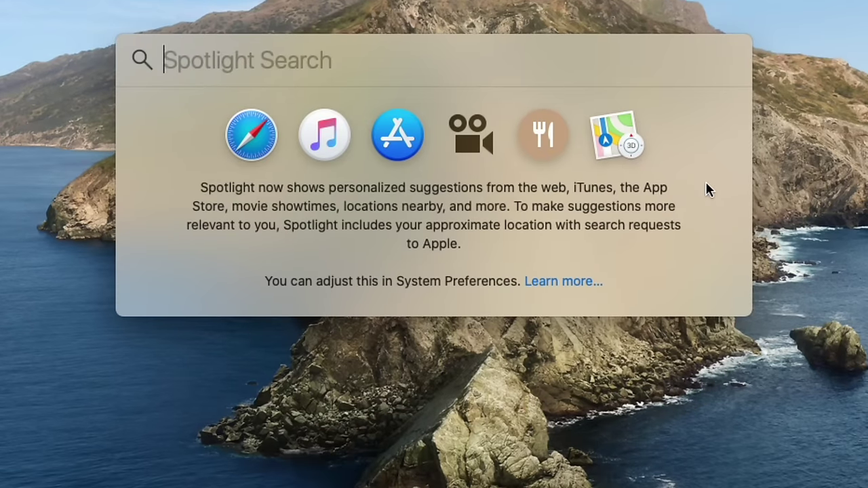
{"action": "type", "text": "safari"}
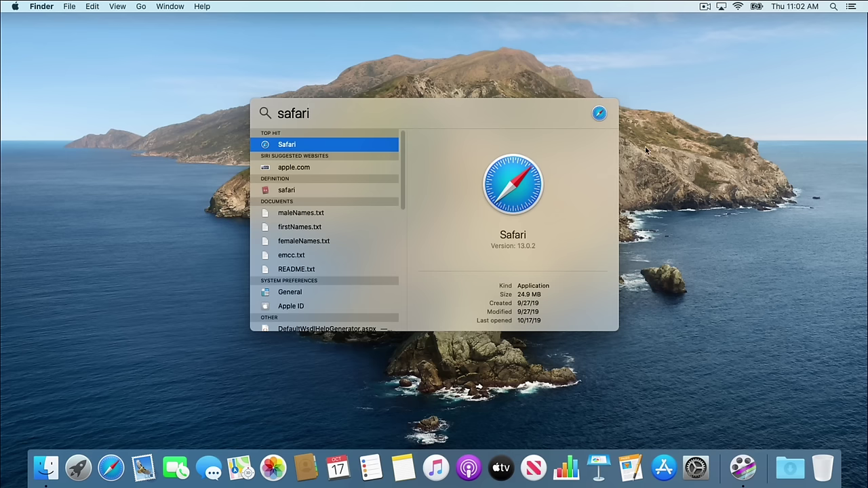
{"action": "key", "text": "Escape"}
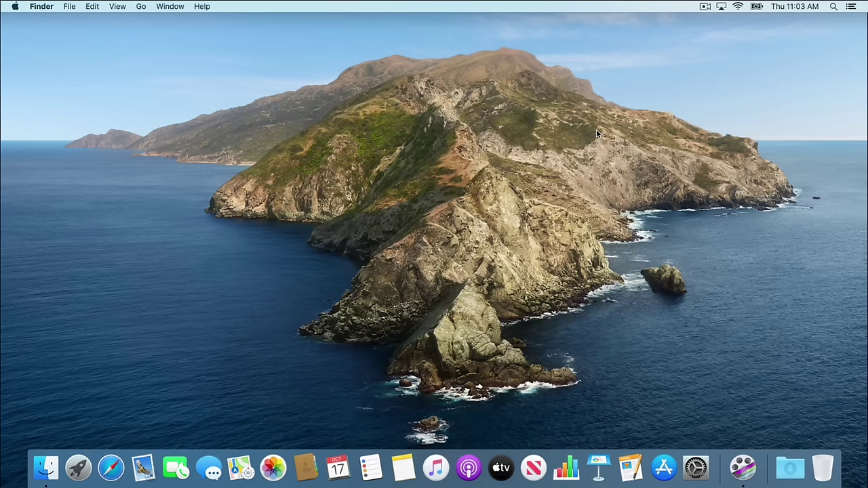
{"action": "key", "text": "super+space"}
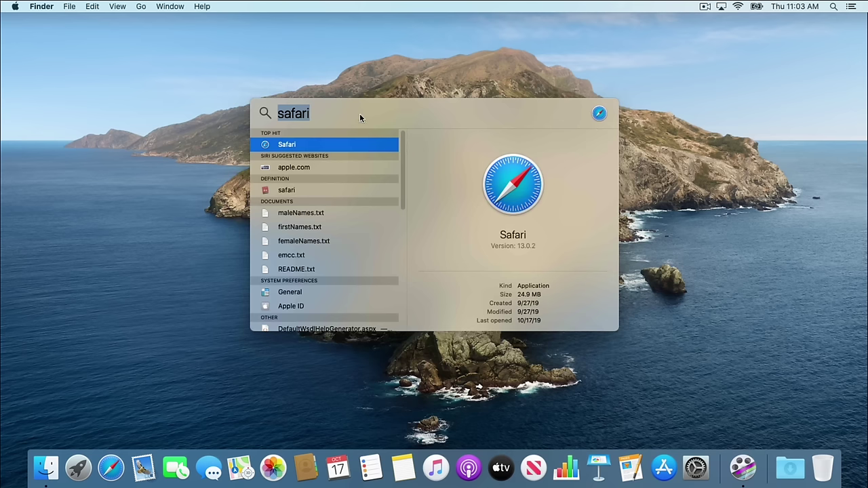
{"action": "left_click", "coordinate": [663, 297]}
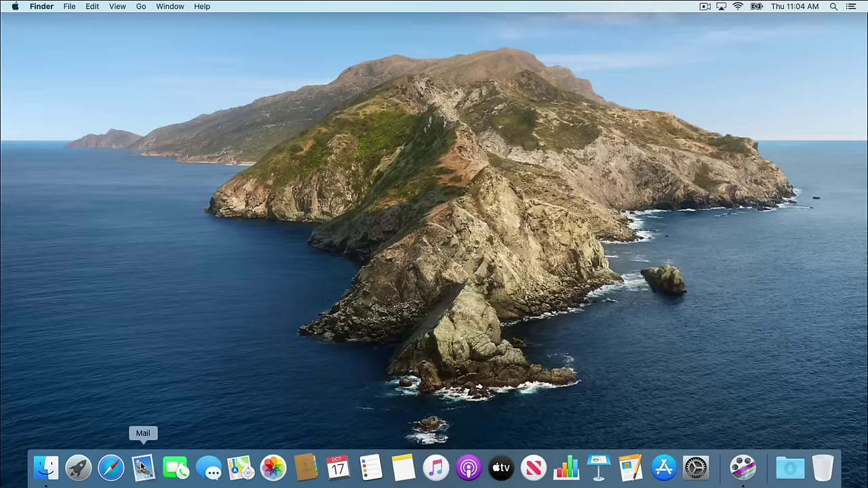
Step: Turn on 'Automatically hide and show the Dock' in Dock preferences, then close System Preferences
{"action": "left_click", "coordinate": [15, 7]}
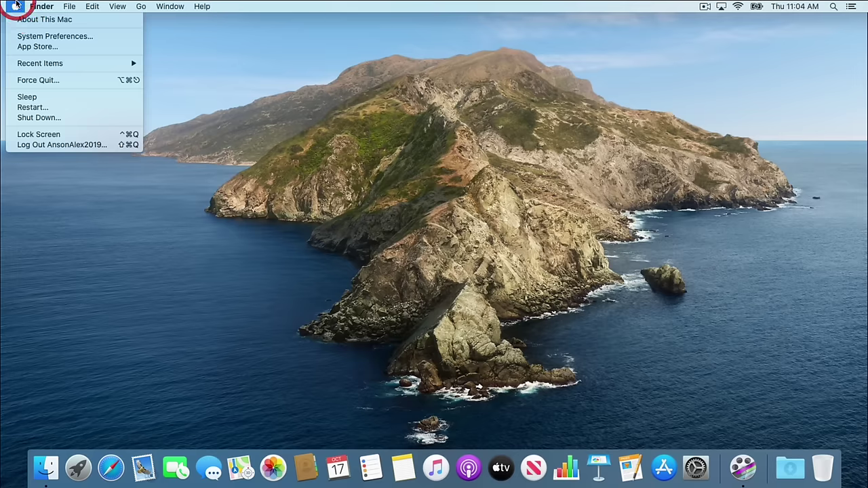
{"action": "left_click", "coordinate": [31, 35]}
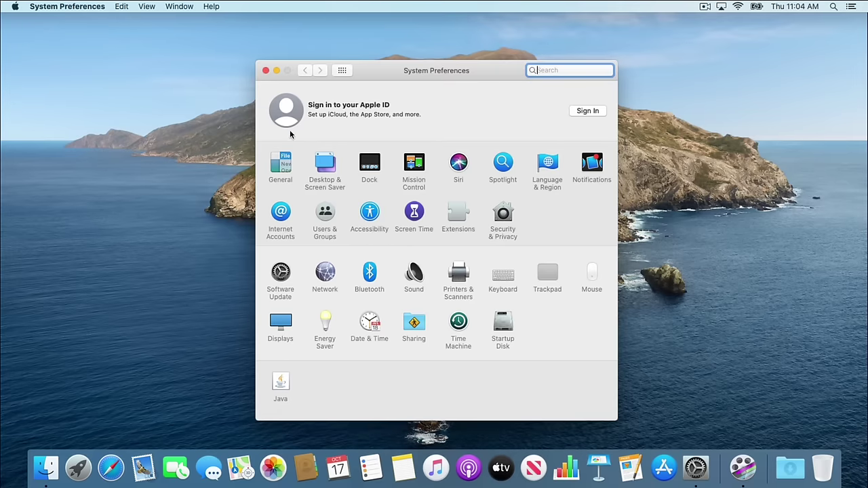
{"action": "left_click", "coordinate": [366, 168]}
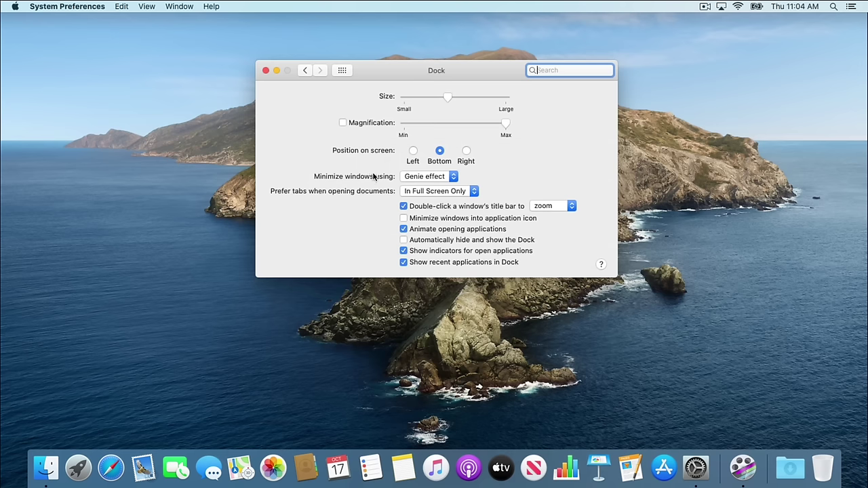
{"action": "left_click", "coordinate": [403, 240]}
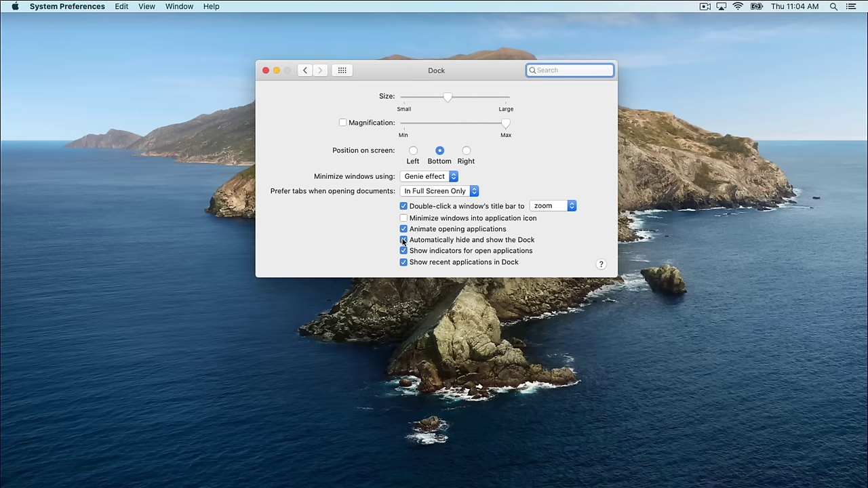
{"action": "mouse_move", "coordinate": [449, 485]}
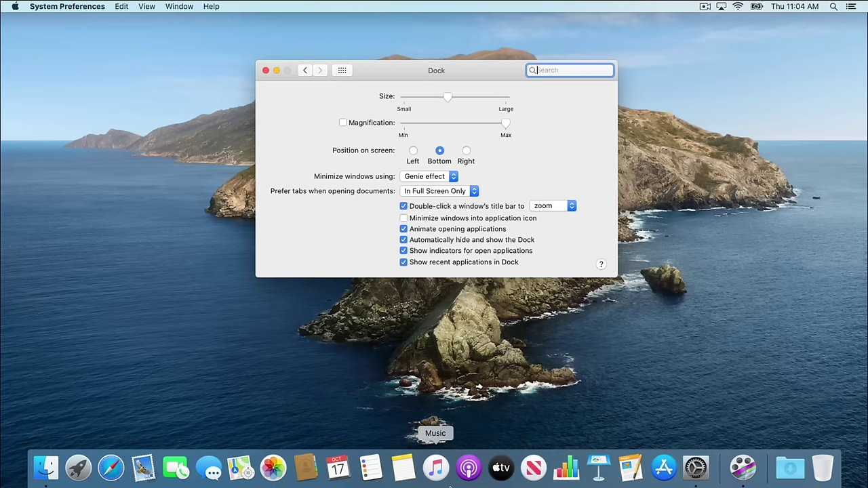
{"action": "left_click", "coordinate": [266, 71]}
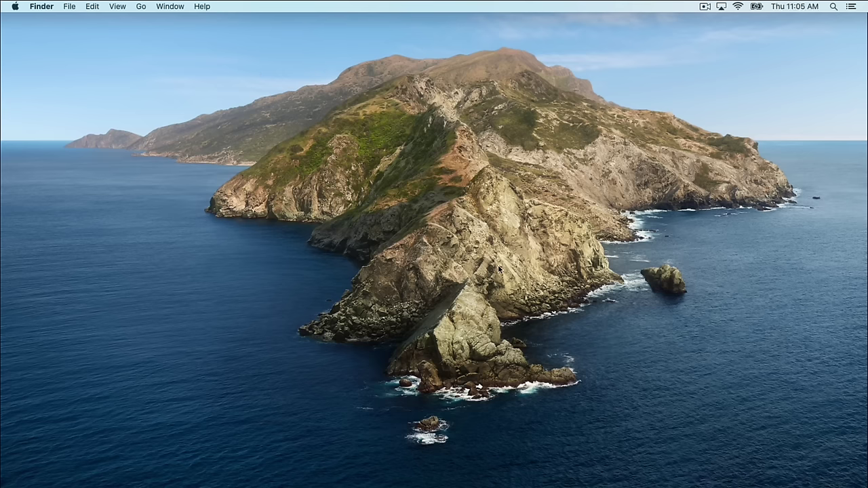
{"action": "left_click", "coordinate": [15, 6]}
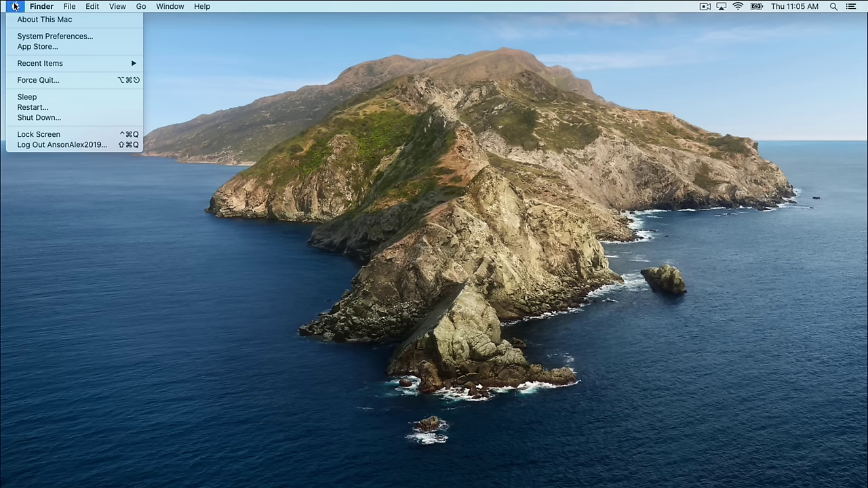
Step: Launch App Store from the Apple menu, continue past What's New, and view its Dock icon options
{"action": "left_click", "coordinate": [79, 47]}
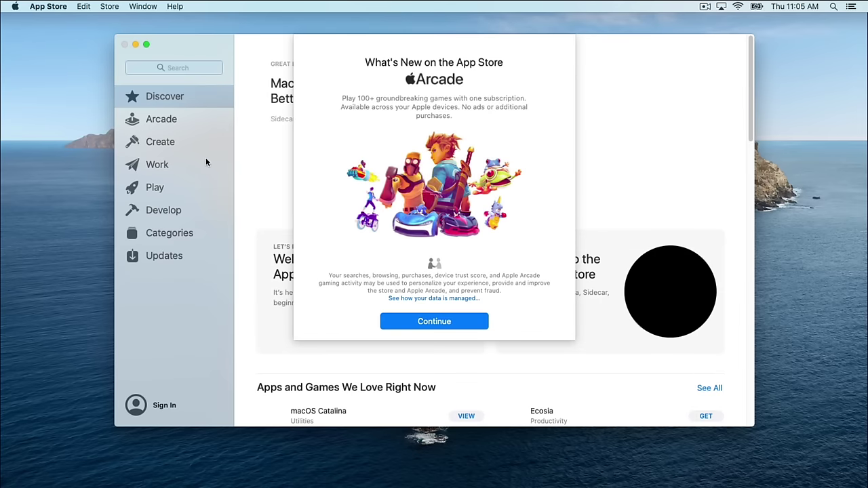
{"action": "left_click", "coordinate": [418, 320]}
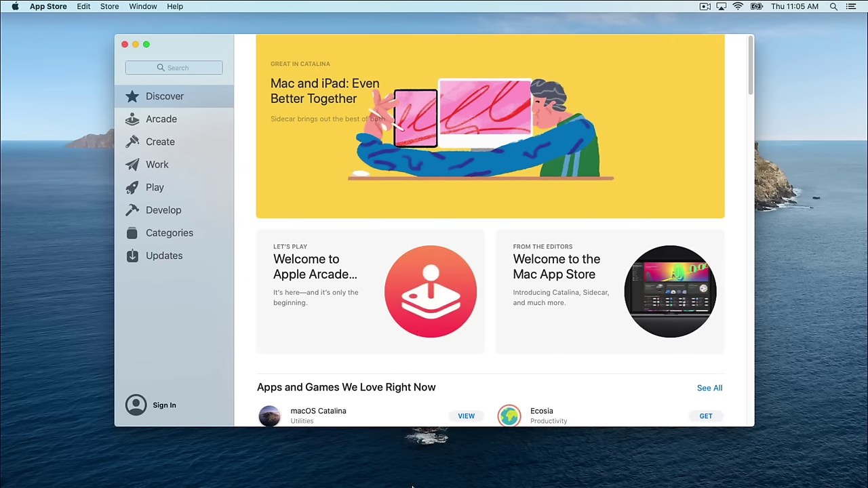
{"action": "mouse_move", "coordinate": [413, 484]}
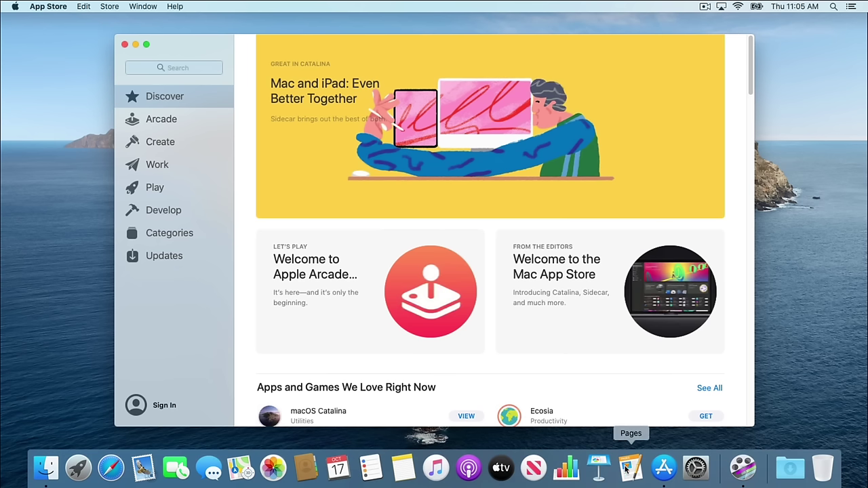
{"action": "right_click", "coordinate": [663, 475]}
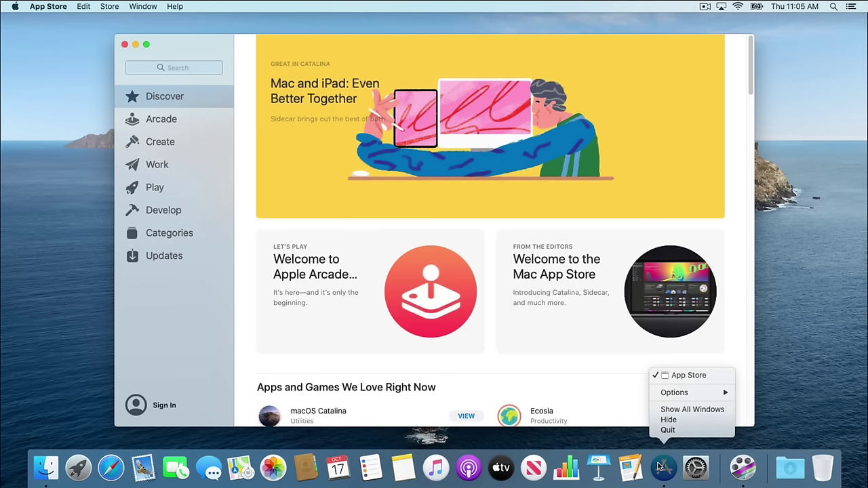
{"action": "left_click", "coordinate": [595, 375]}
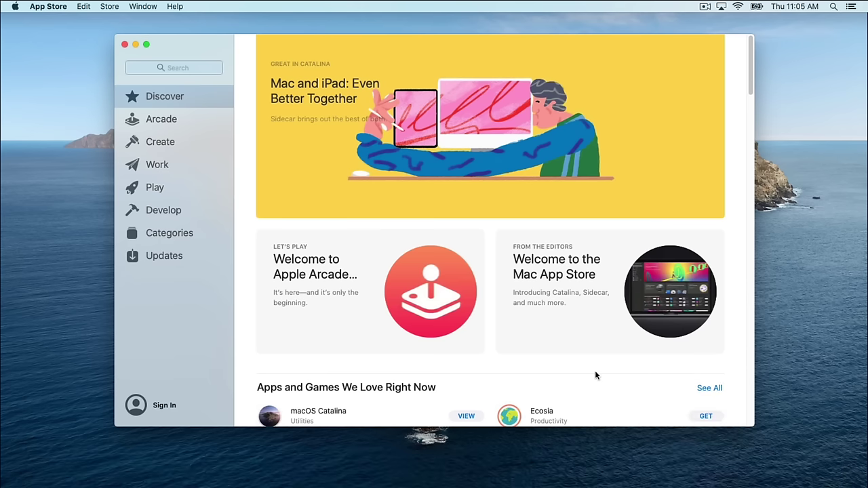
{"action": "left_click", "coordinate": [14, 6]}
{"action": "left_click", "coordinate": [51, 39]}
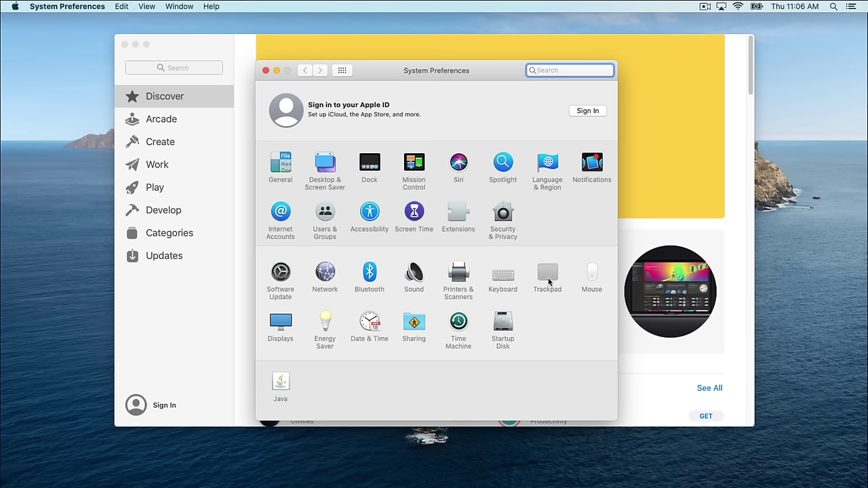
{"action": "left_click", "coordinate": [591, 278]}
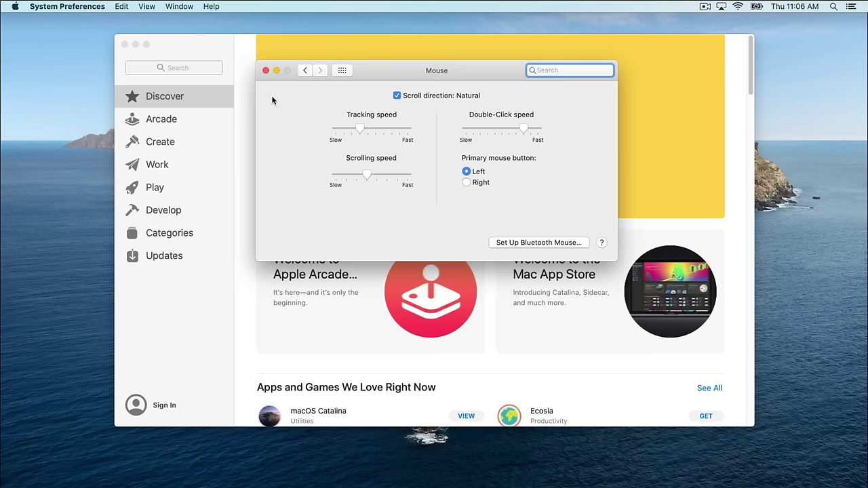
{"action": "left_click", "coordinate": [265, 71]}
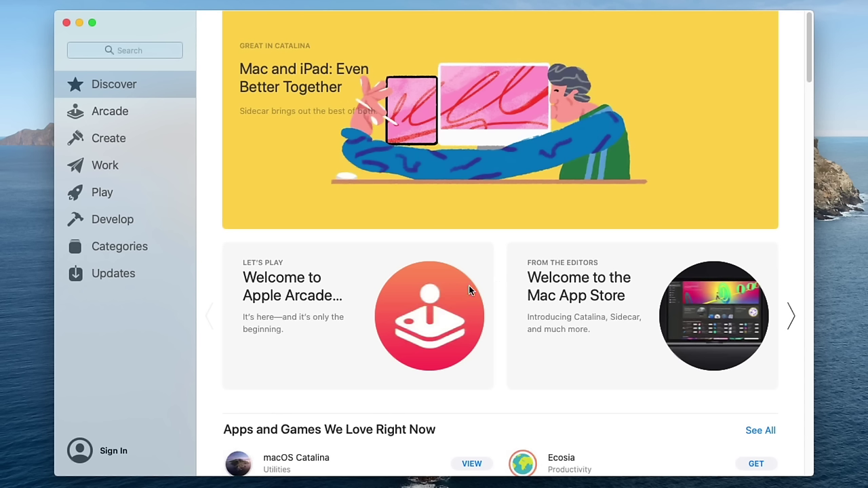
Step: Open the Utilities category from the App Store's Categories page
{"action": "left_click", "coordinate": [123, 247]}
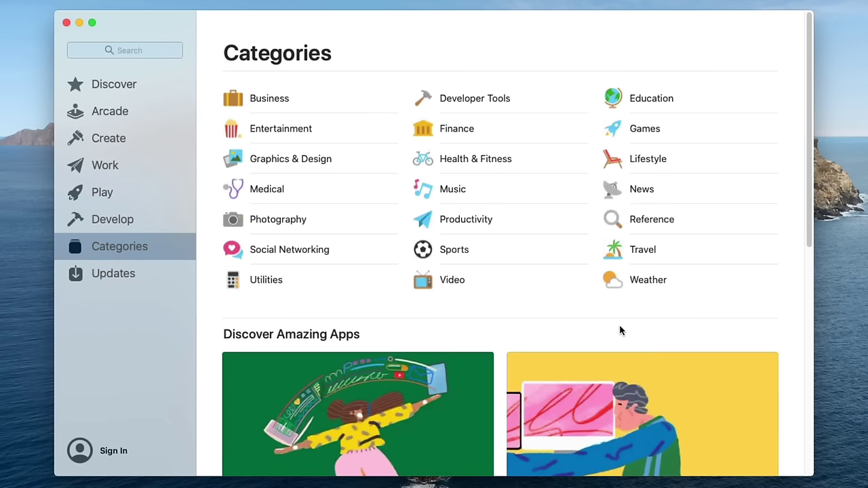
{"action": "left_click", "coordinate": [267, 279]}
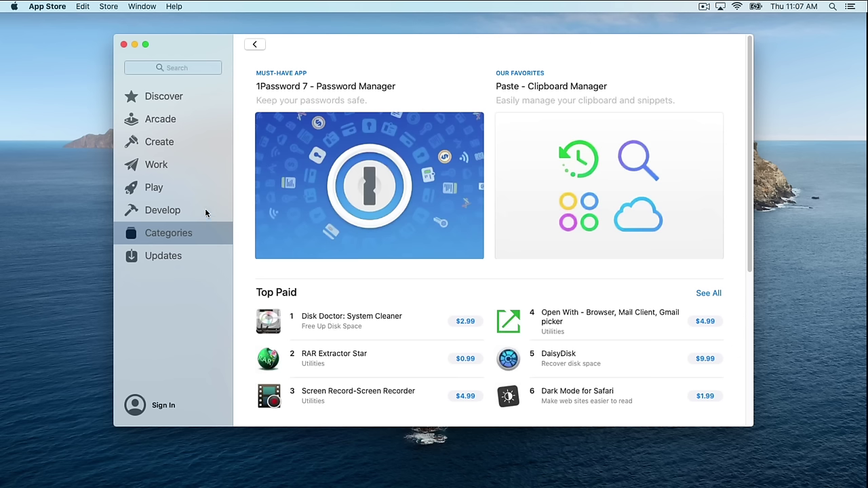
Step: Return App Store to its Discover page, then quit App Store from its app menu
{"action": "left_click", "coordinate": [60, 8]}
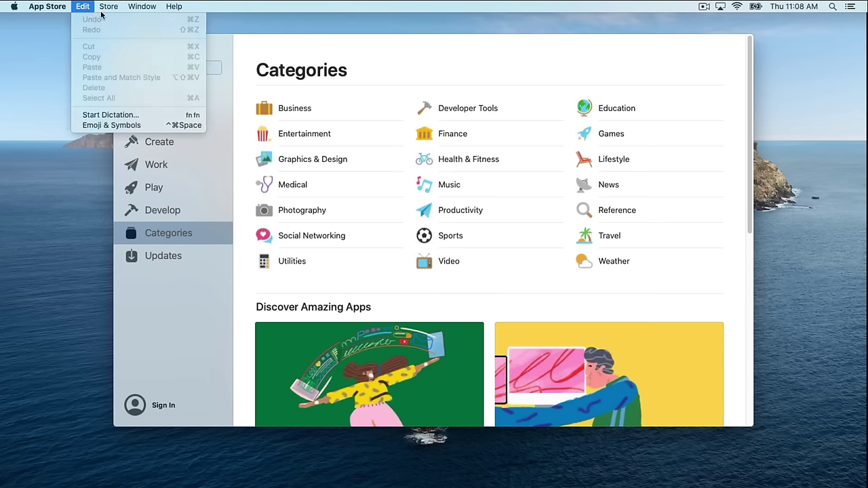
{"action": "left_click", "coordinate": [191, 79]}
{"action": "left_click", "coordinate": [173, 97]}
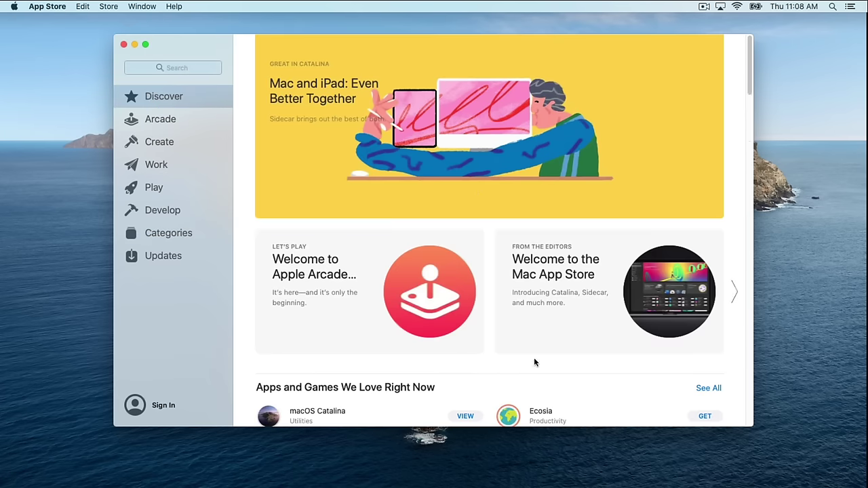
{"action": "left_click_drag", "start_coordinate": [750, 89], "coordinate": [751, 251]}
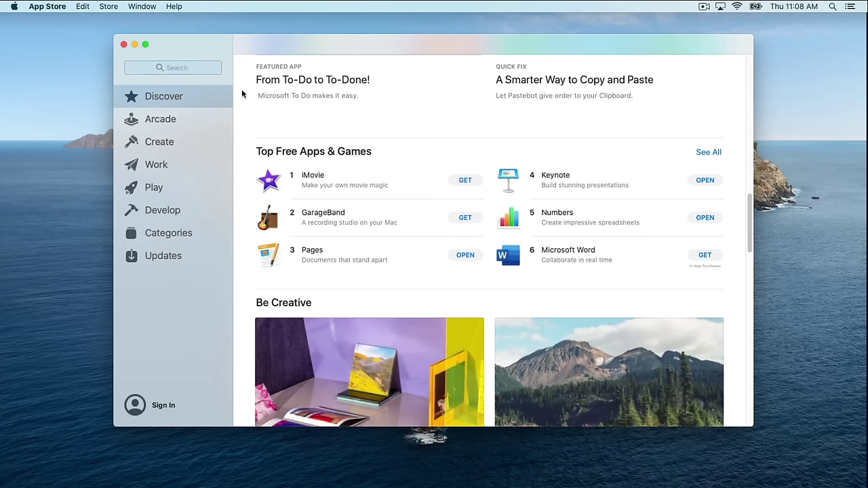
{"action": "left_click", "coordinate": [47, 6]}
{"action": "left_click", "coordinate": [71, 108]}
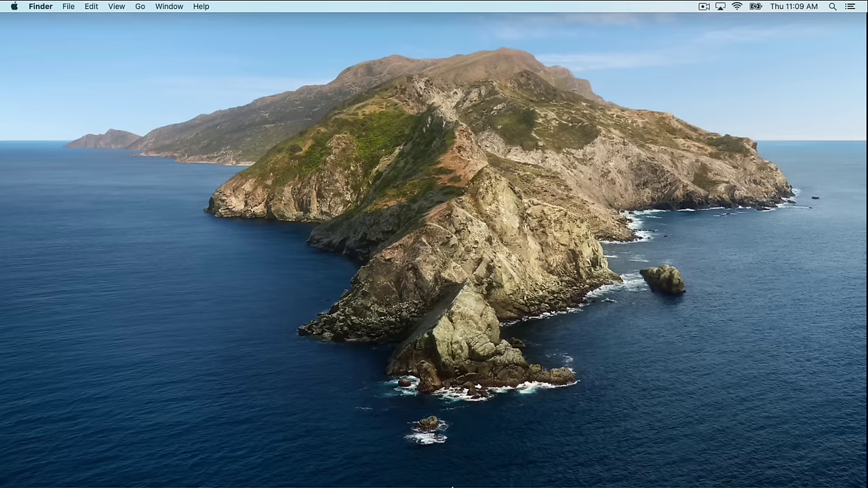
Step: Open a new Finder window from the Dock, showing the empty Recents location
{"action": "mouse_move", "coordinate": [447, 485]}
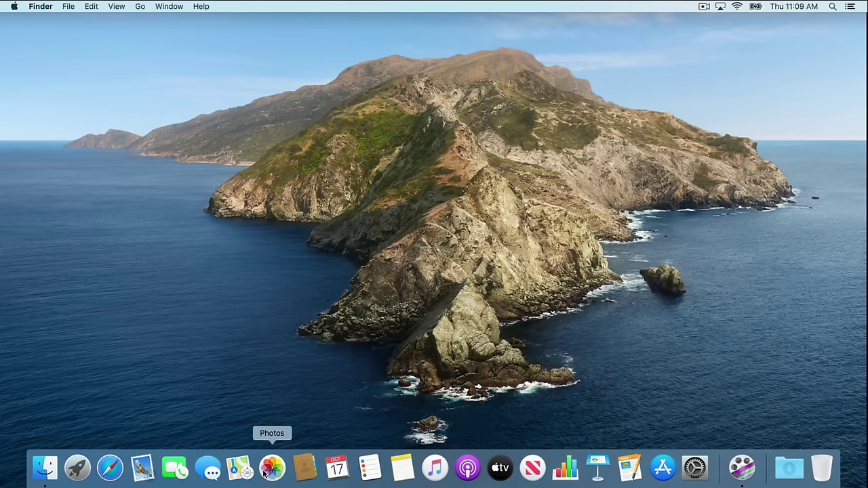
{"action": "left_click", "coordinate": [44, 468]}
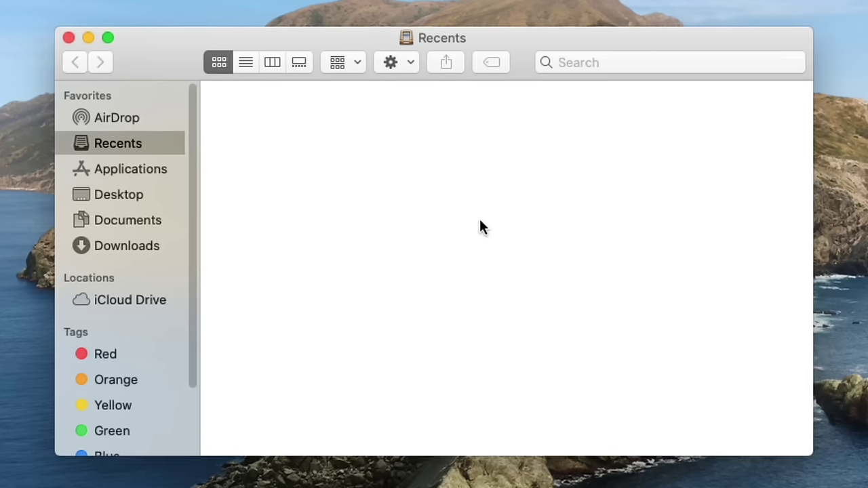
Step: Show the Applications folder in Finder and launch Pages from it
{"action": "left_click", "coordinate": [155, 170]}
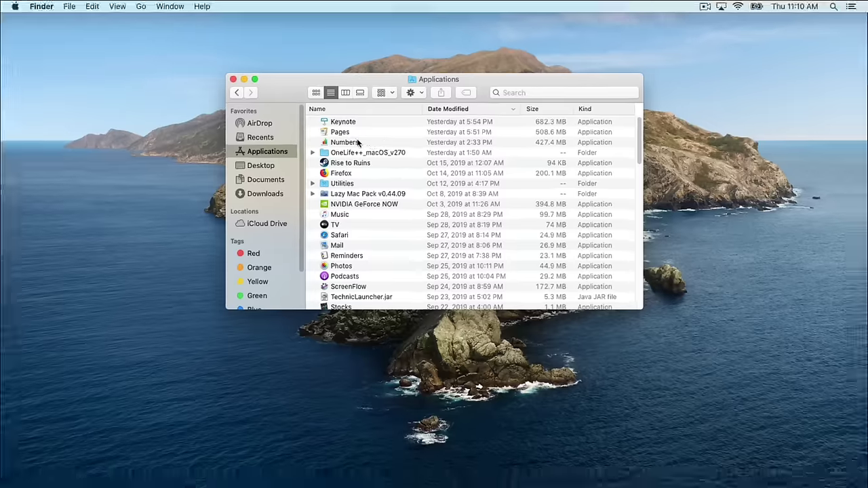
{"action": "double_click", "coordinate": [341, 132]}
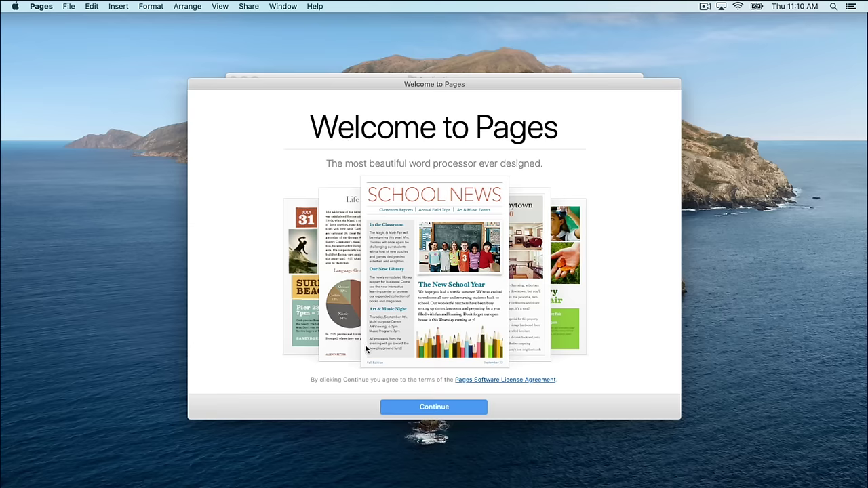
Step: Quit Pages from its app menu, returning to Finder's Applications folder
{"action": "left_click", "coordinate": [42, 7]}
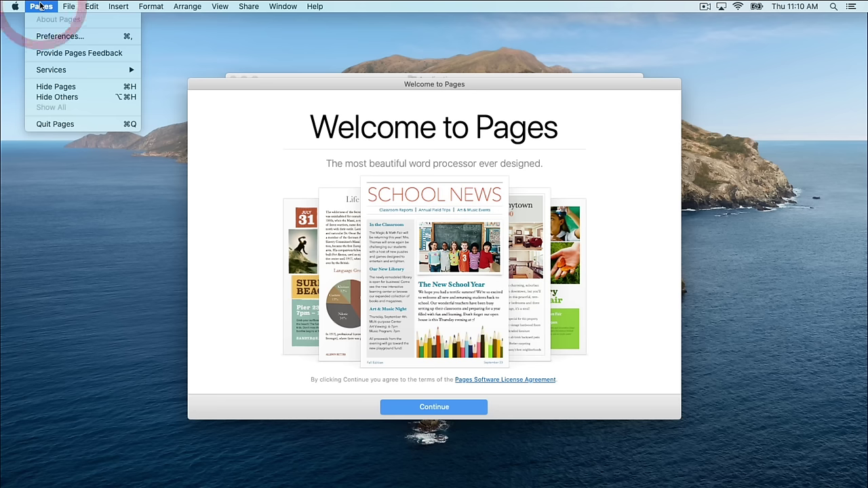
{"action": "left_click", "coordinate": [78, 124]}
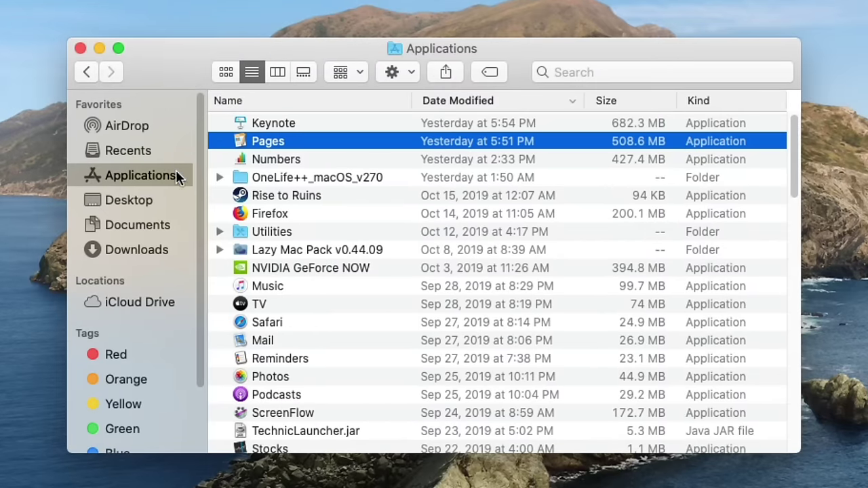
Step: Browse to Documents, holding one JPG image, then to the empty Downloads folder
{"action": "left_click", "coordinate": [160, 229]}
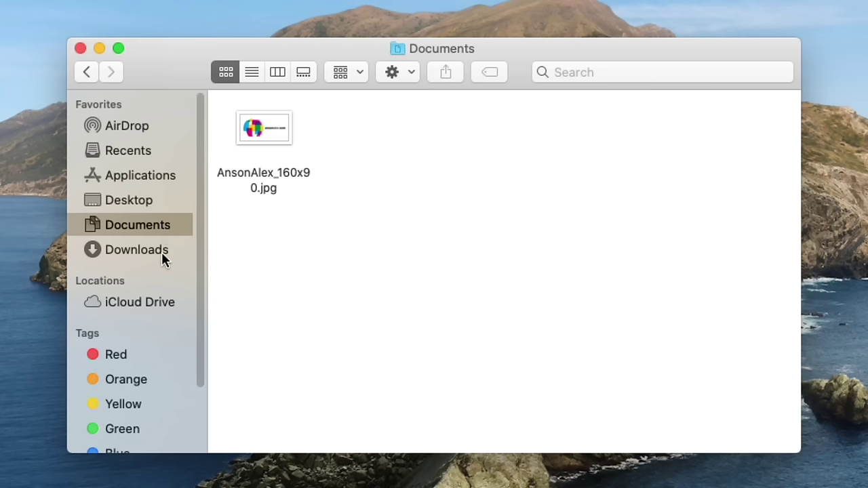
{"action": "left_click", "coordinate": [161, 252]}
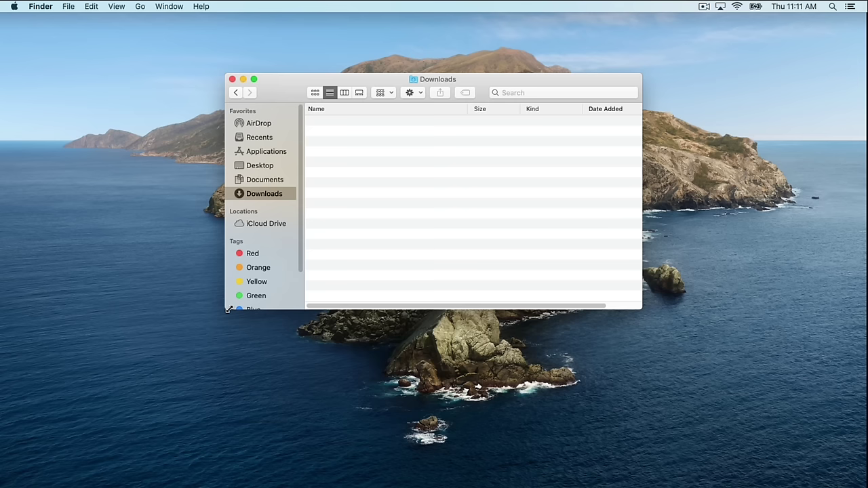
Step: Enlarge the Finder window down-left and to the right, then show the Documents folder
{"action": "left_click_drag", "start_coordinate": [228, 309], "coordinate": [108, 429]}
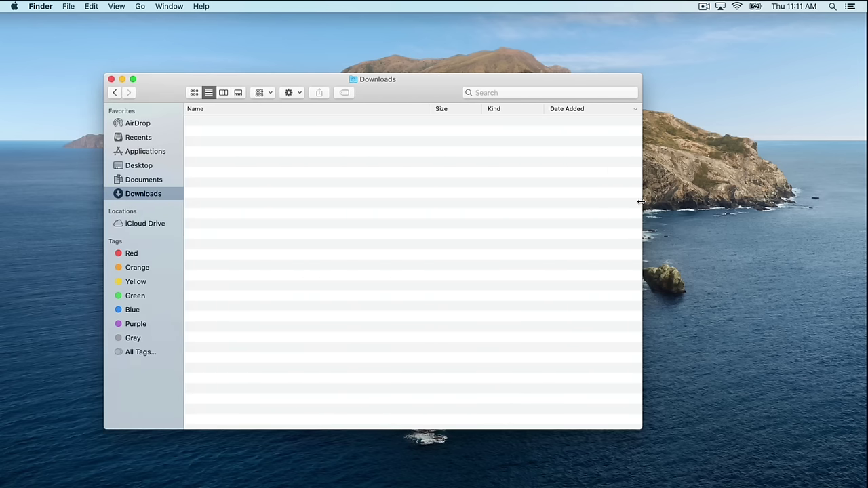
{"action": "left_click_drag", "start_coordinate": [641, 202], "coordinate": [747, 215]}
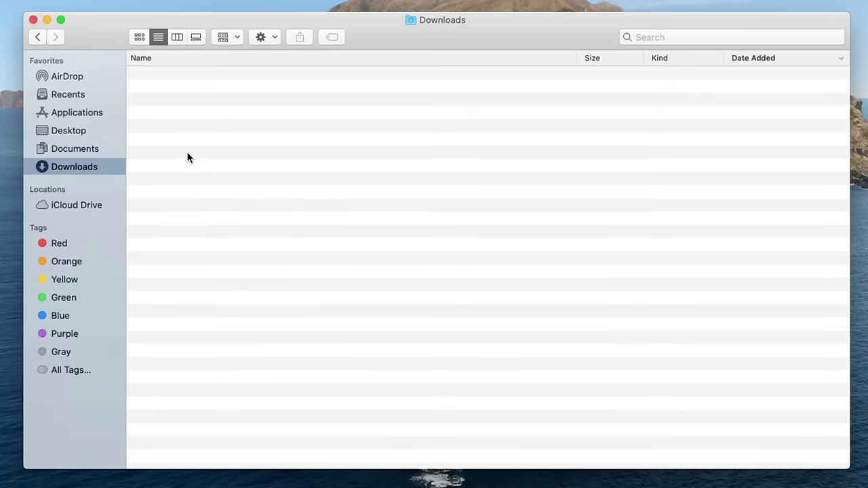
{"action": "left_click", "coordinate": [108, 151]}
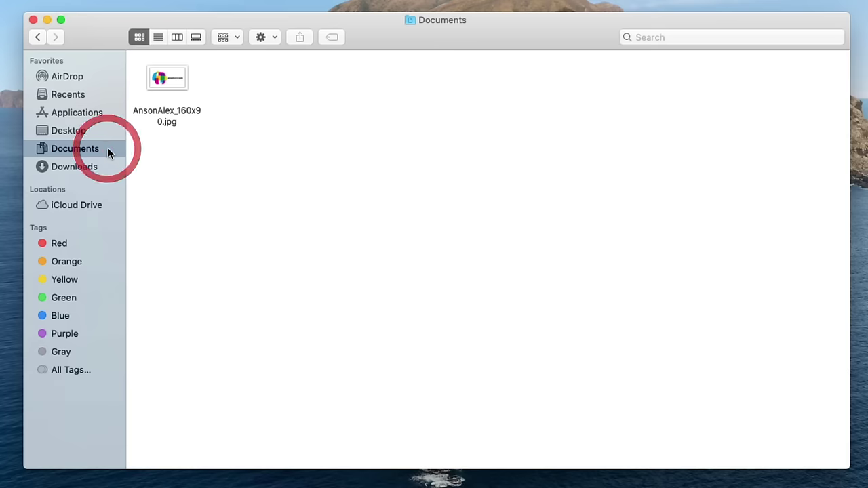
{"action": "left_click", "coordinate": [181, 160]}
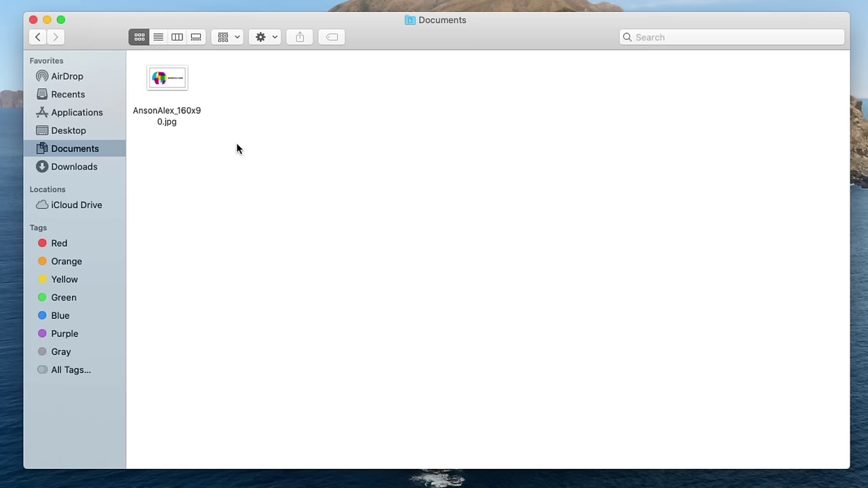
Step: Create a new folder named 'Test Folder' in Documents beside the jpg image
{"action": "right_click", "coordinate": [233, 85]}
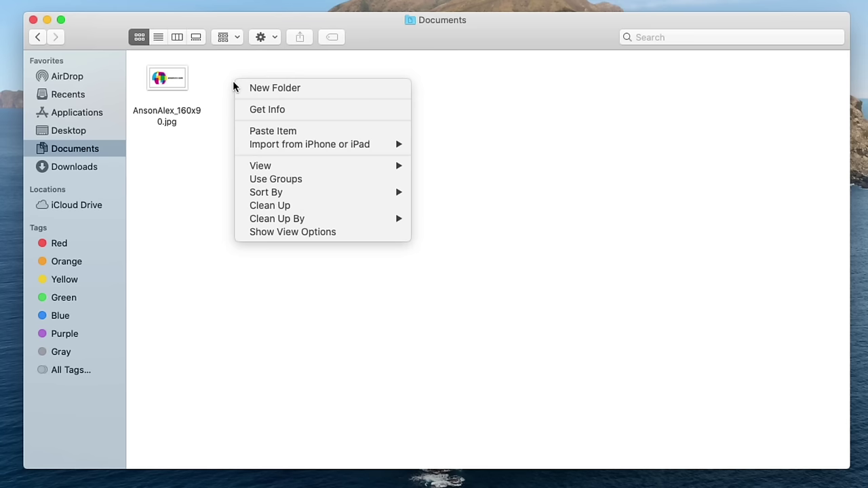
{"action": "left_click", "coordinate": [312, 87]}
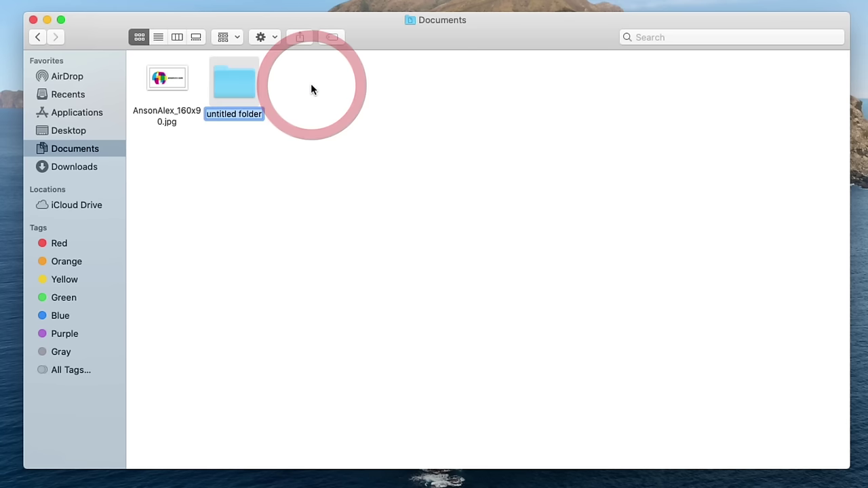
{"action": "type", "text": "Te"}
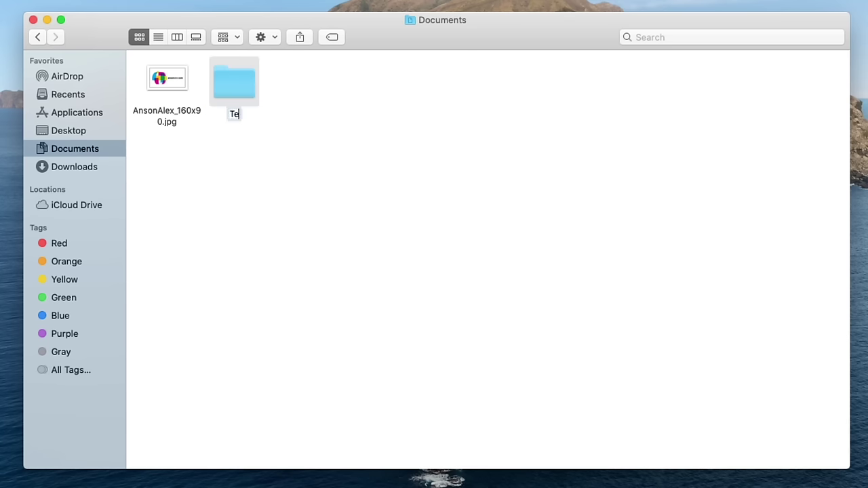
{"action": "type", "text": "st Folder"}
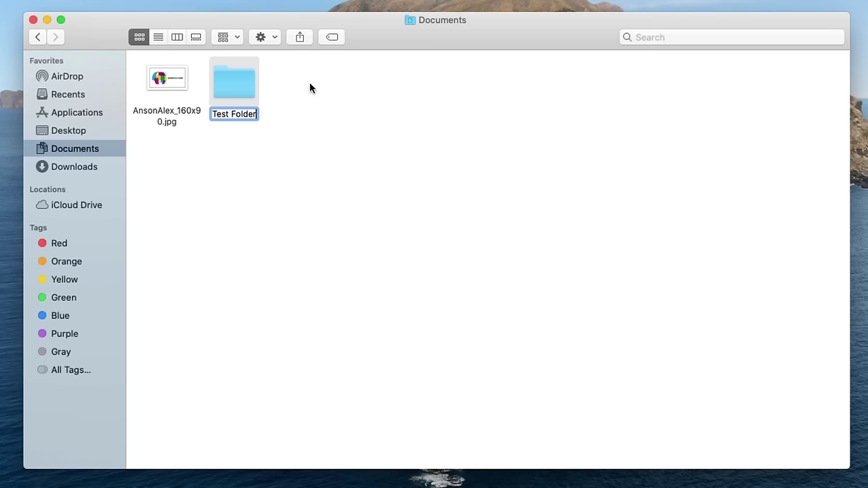
{"action": "left_click", "coordinate": [432, 172]}
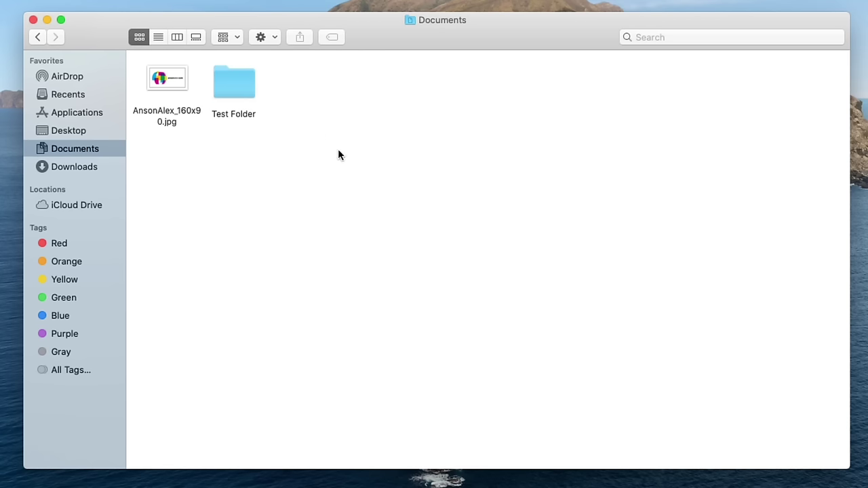
Step: Move AnsonAlex_160x90.jpg into Test Folder, then drag it from there onto the desktop
{"action": "double_click", "coordinate": [236, 83]}
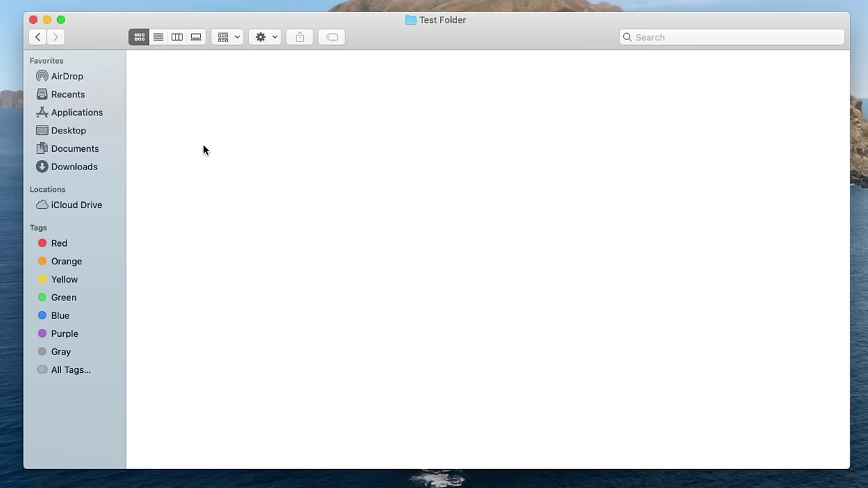
{"action": "left_click", "coordinate": [37, 36]}
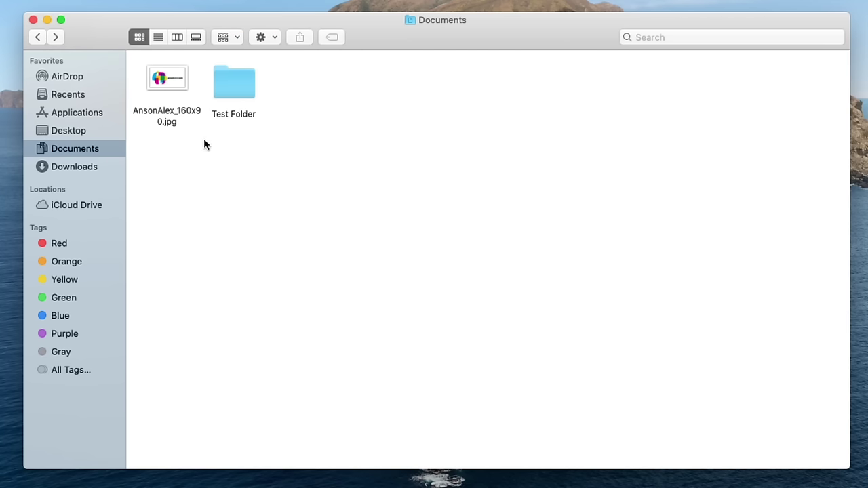
{"action": "left_click_drag", "start_coordinate": [166, 79], "coordinate": [236, 81]}
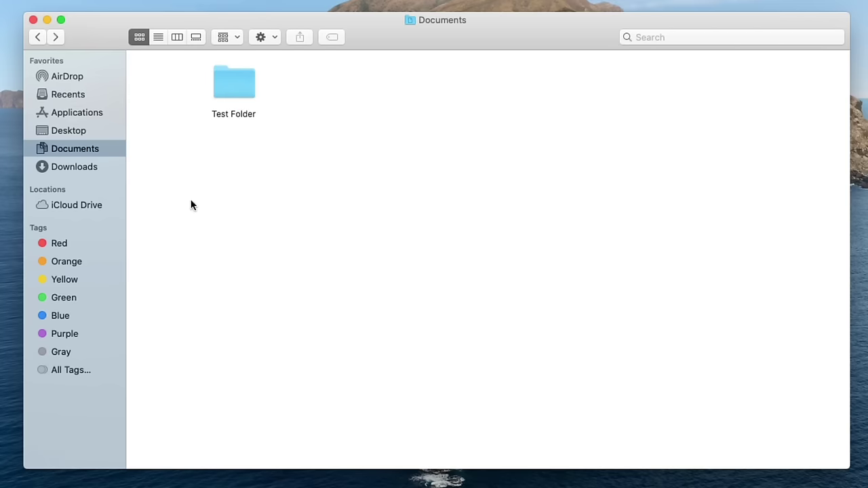
{"action": "double_click", "coordinate": [223, 87]}
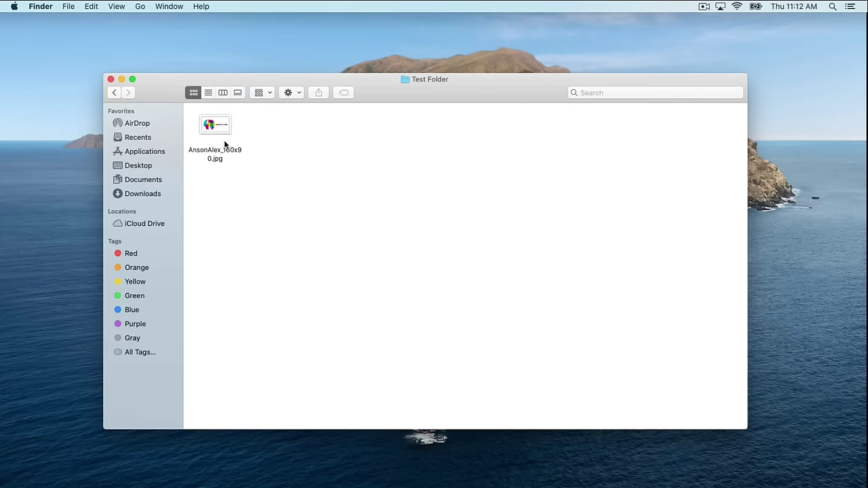
{"action": "left_click_drag", "start_coordinate": [174, 79], "coordinate": [823, 91]}
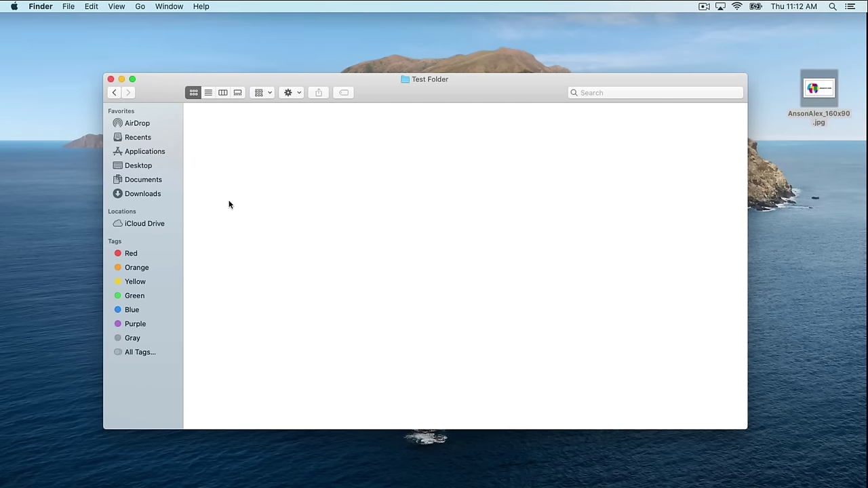
Step: Drag Test Folder to the desktop, drop the jpg image into it, and refocus Documents
{"action": "left_click", "coordinate": [143, 179]}
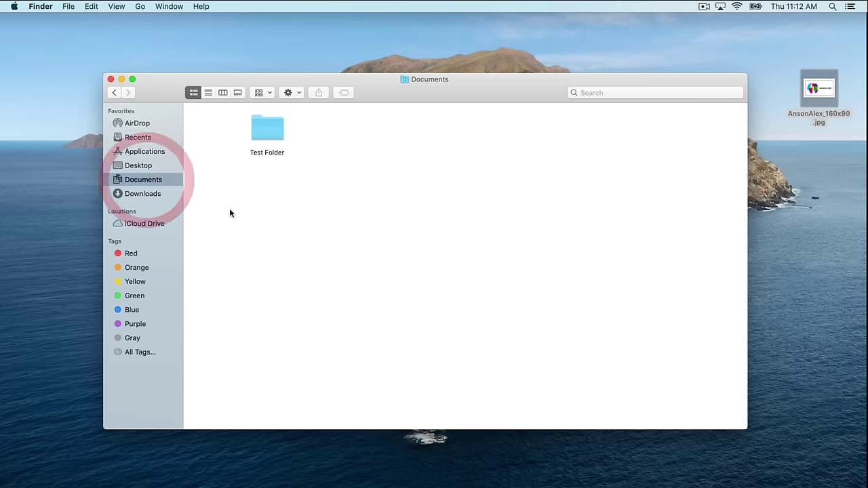
{"action": "left_click_drag", "start_coordinate": [270, 132], "coordinate": [807, 208]}
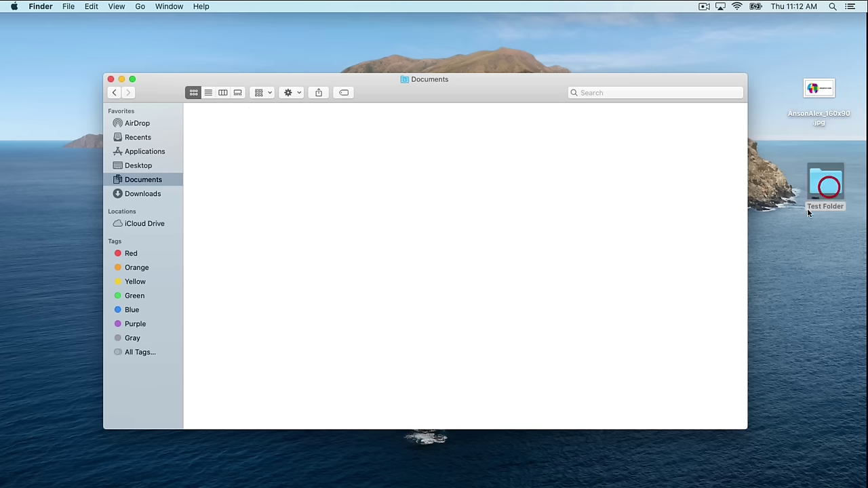
{"action": "left_click_drag", "start_coordinate": [819, 90], "coordinate": [270, 165]}
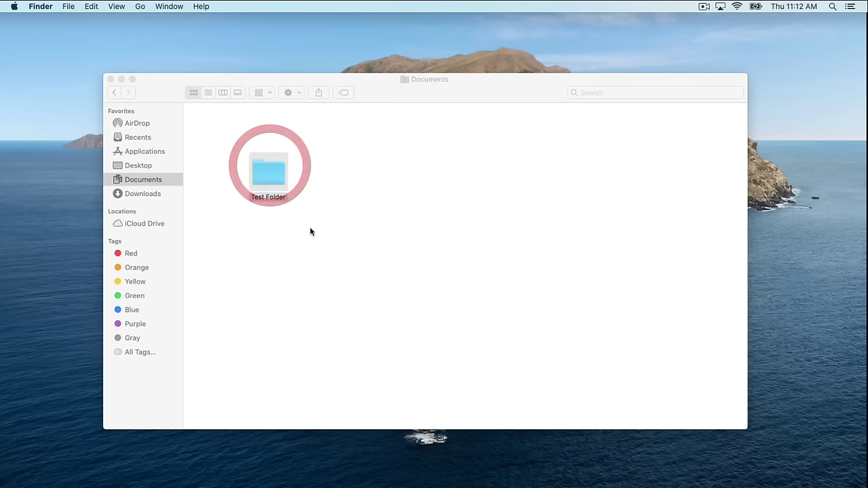
{"action": "left_click", "coordinate": [343, 191]}
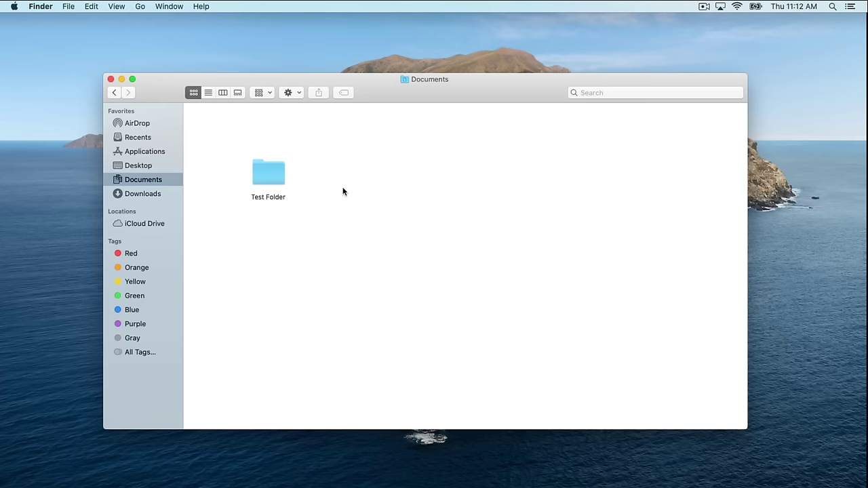
Step: Rename Test Folder in Documents to 'Folder'
{"action": "left_click", "coordinate": [268, 198]}
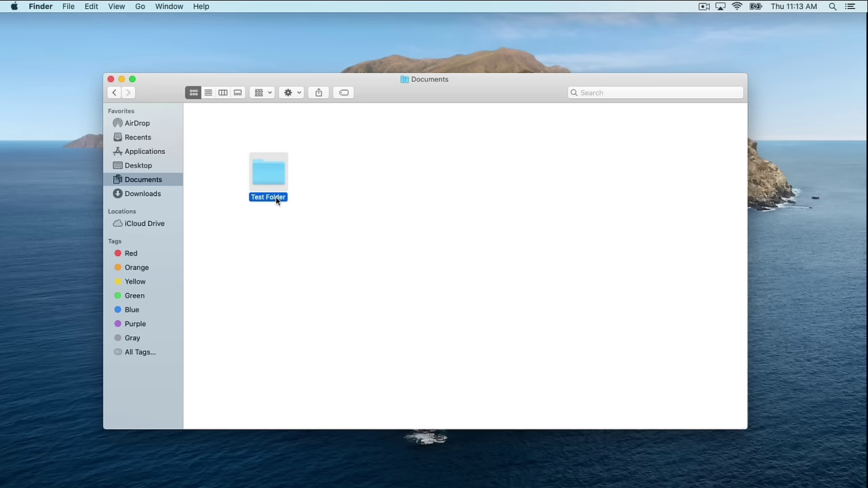
{"action": "left_click", "coordinate": [276, 199]}
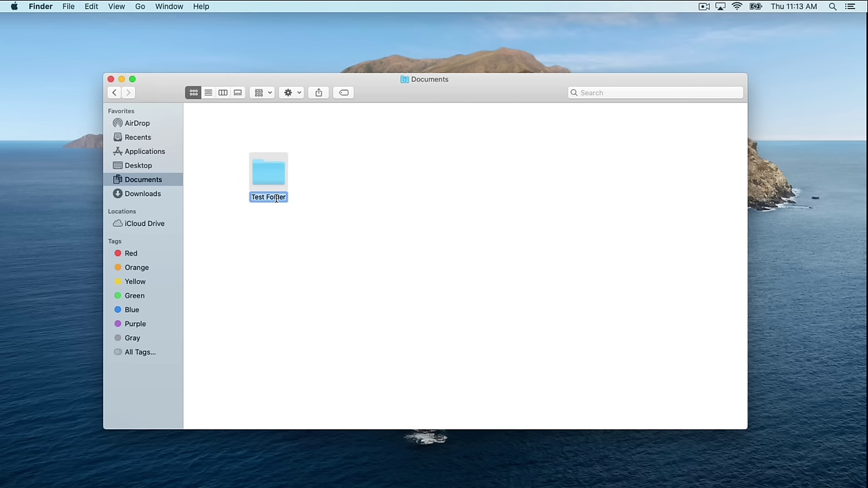
{"action": "type", "text": "Folder"}
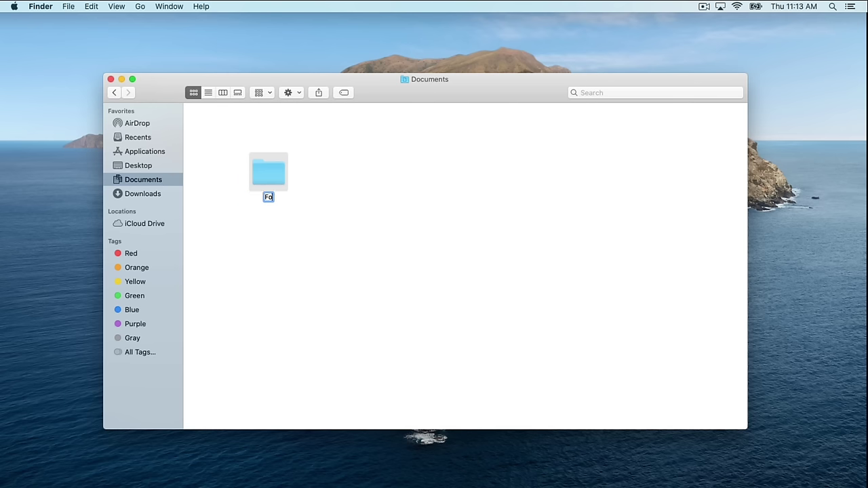
{"action": "left_click", "coordinate": [317, 218]}
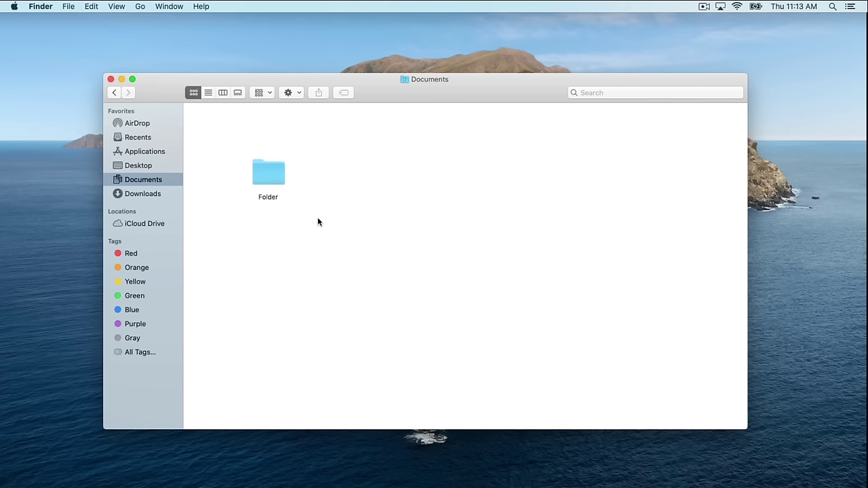
Step: Move 'Folder' and the jpg inside it to the Trash
{"action": "right_click", "coordinate": [271, 174]}
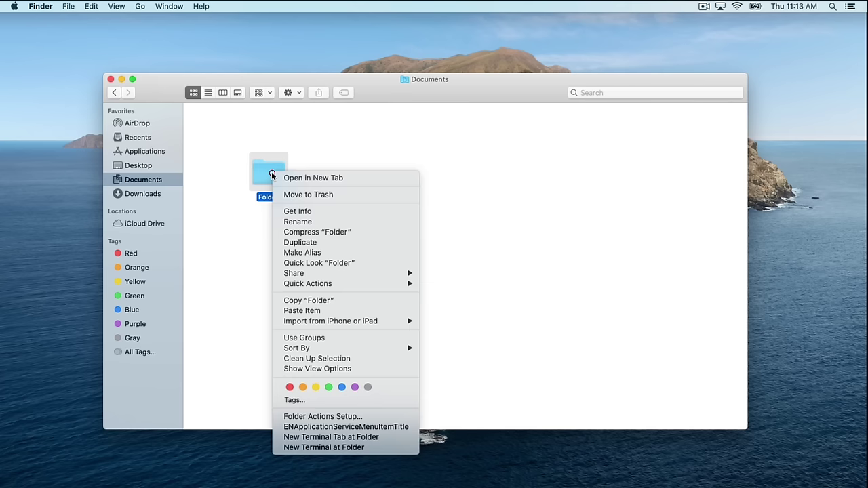
{"action": "left_click", "coordinate": [400, 194]}
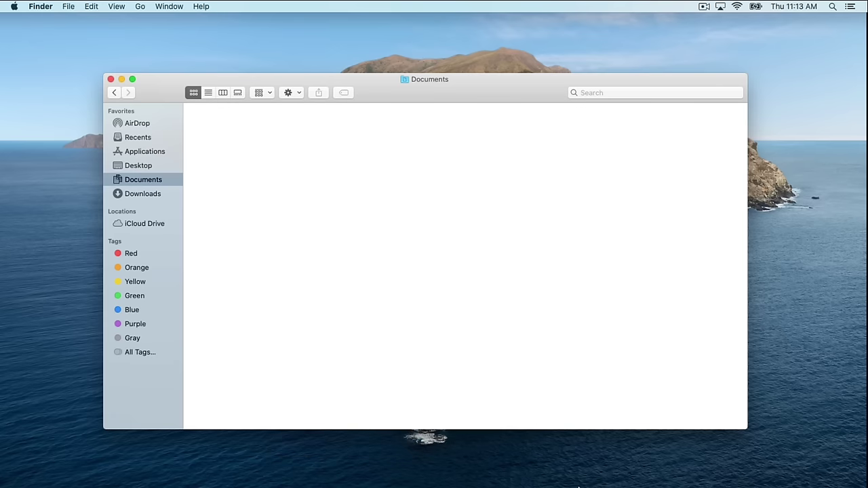
{"action": "mouse_move", "coordinate": [565, 475]}
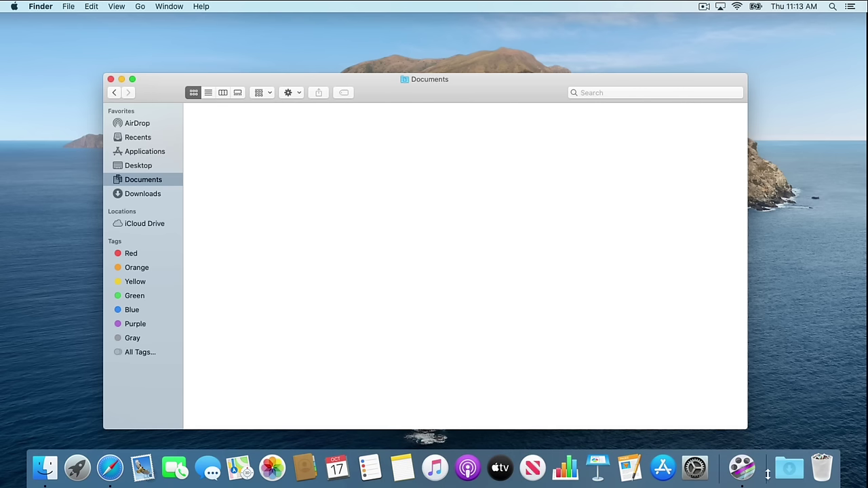
Step: Open the Trash and use Put Back to restore Folder to Documents, then deselect it
{"action": "left_click", "coordinate": [820, 469]}
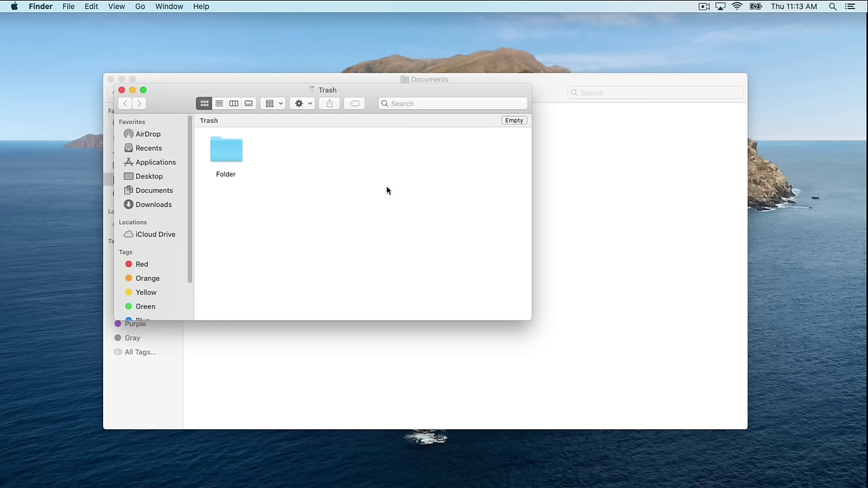
{"action": "right_click", "coordinate": [223, 143]}
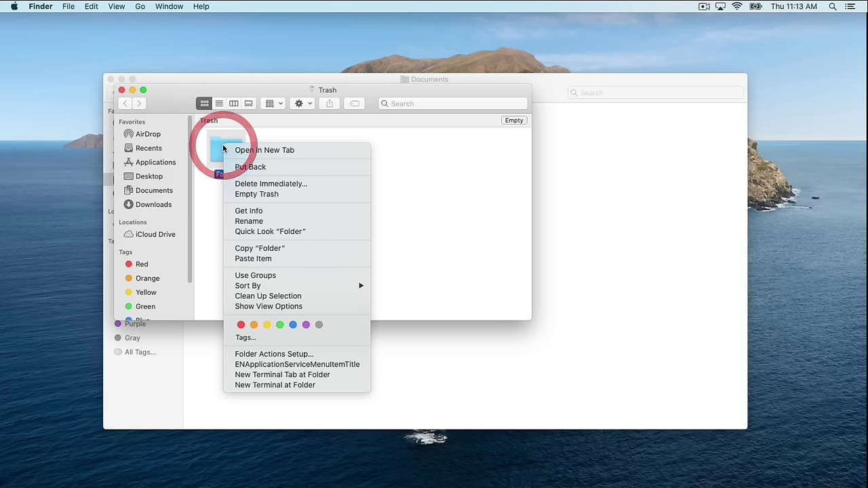
{"action": "left_click", "coordinate": [305, 169]}
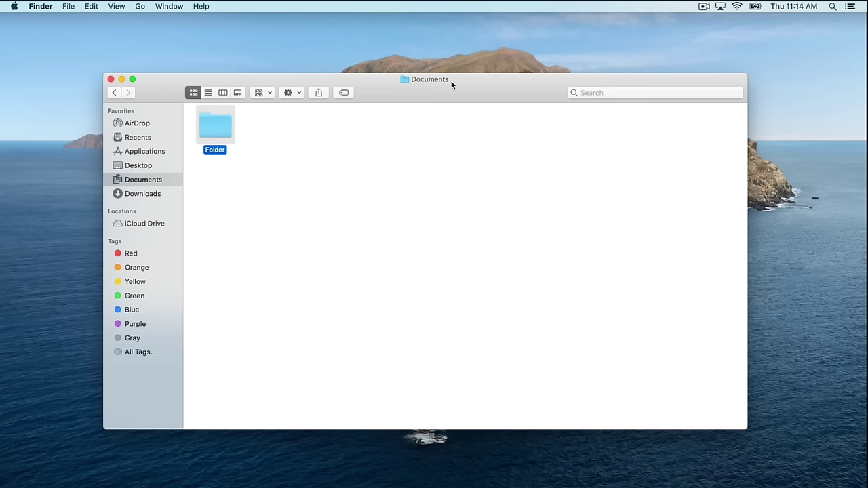
{"action": "left_click", "coordinate": [300, 185]}
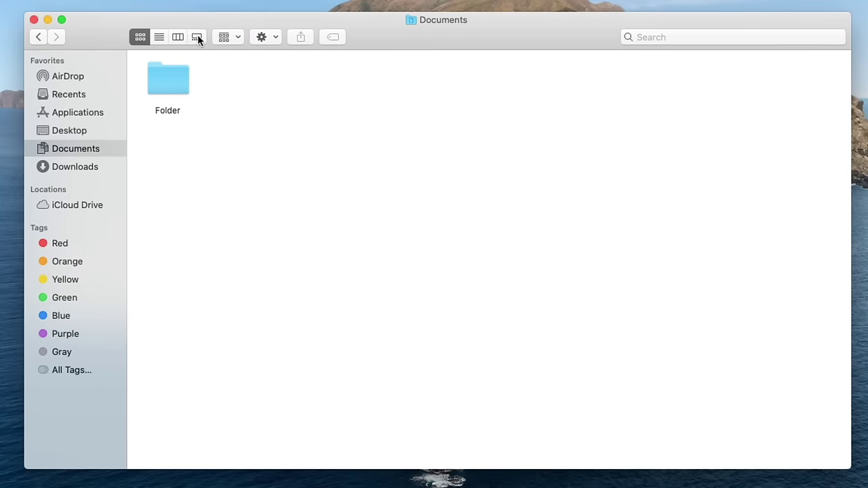
Step: Browse Documents in List, Column and Gallery views, ending in Icon view inside Folder
{"action": "left_click", "coordinate": [158, 39]}
{"action": "left_click", "coordinate": [135, 76]}
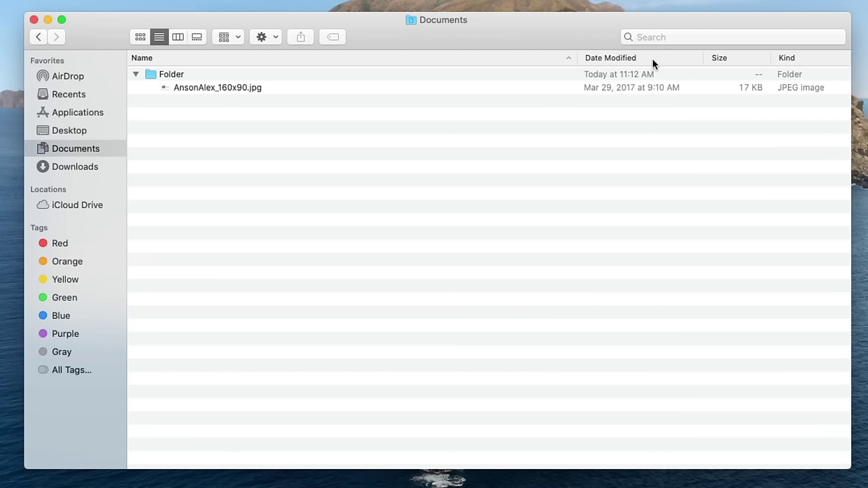
{"action": "left_click", "coordinate": [178, 37]}
{"action": "left_click", "coordinate": [161, 57]}
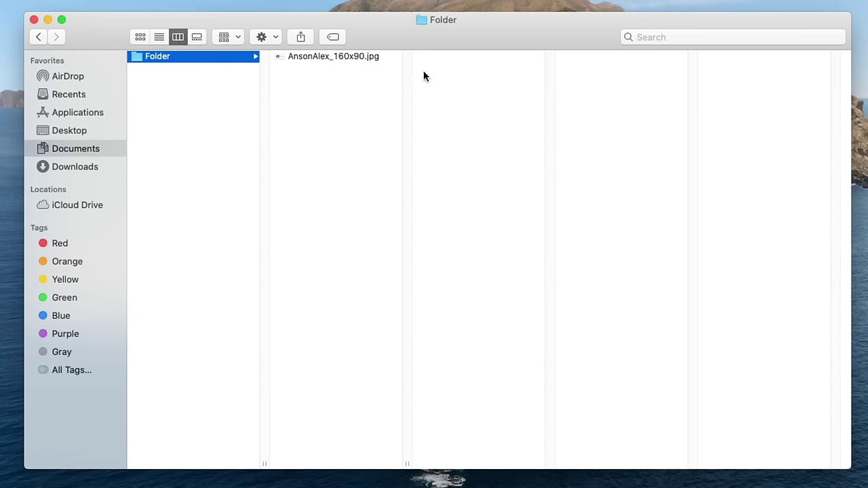
{"action": "left_click", "coordinate": [198, 36]}
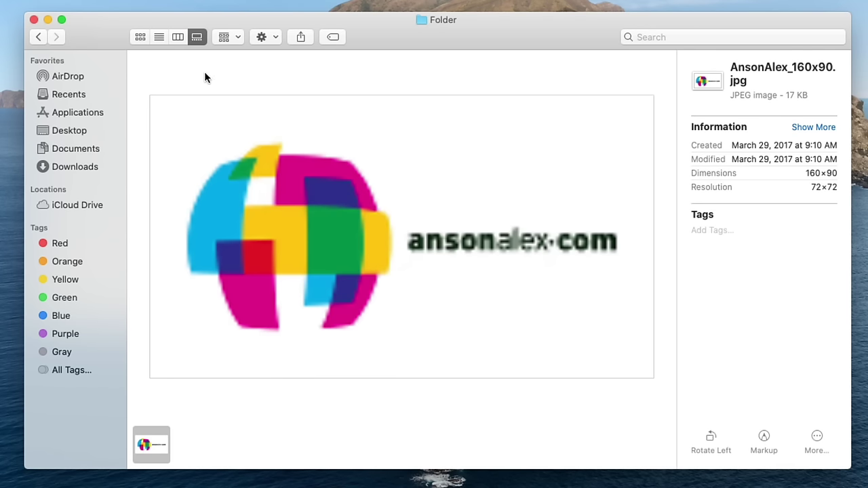
{"action": "left_click", "coordinate": [140, 37]}
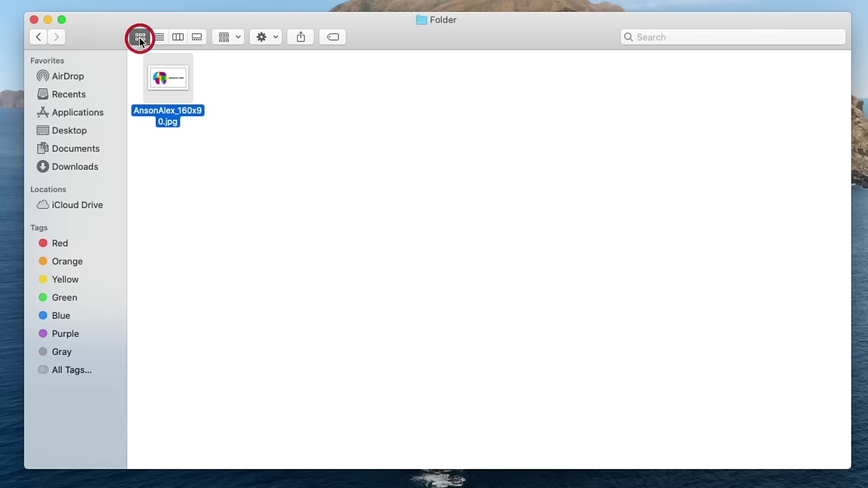
{"action": "left_click", "coordinate": [293, 120]}
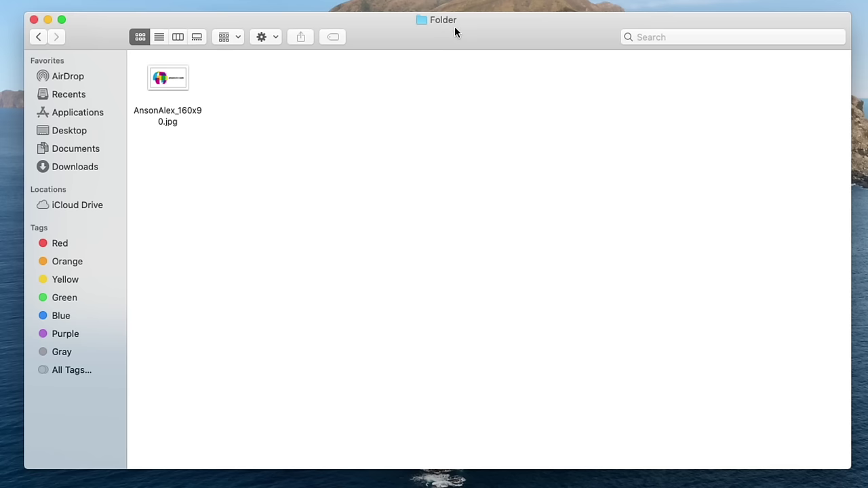
{"action": "left_click", "coordinate": [293, 155]}
{"action": "left_click", "coordinate": [167, 79]}
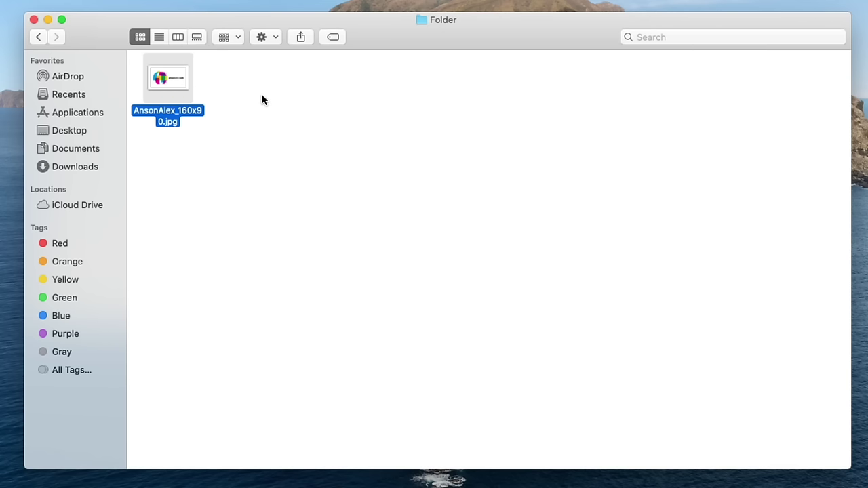
{"action": "key", "text": "space"}
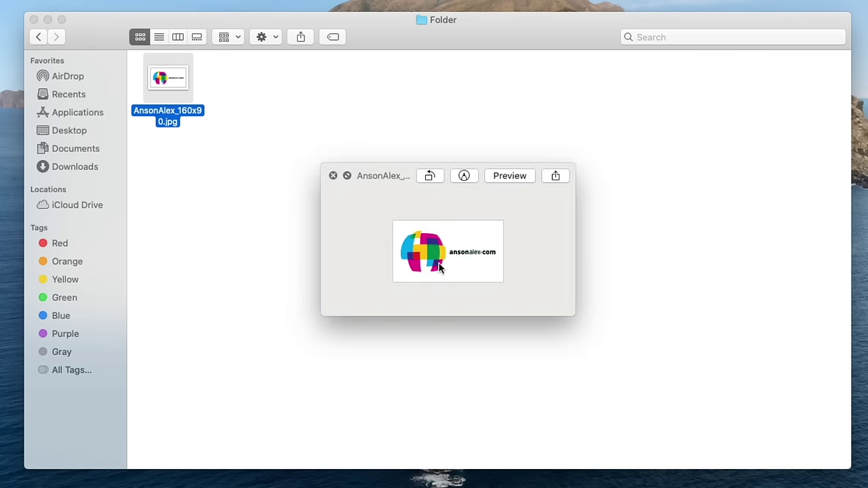
{"action": "left_click_drag", "start_coordinate": [579, 317], "coordinate": [807, 485]}
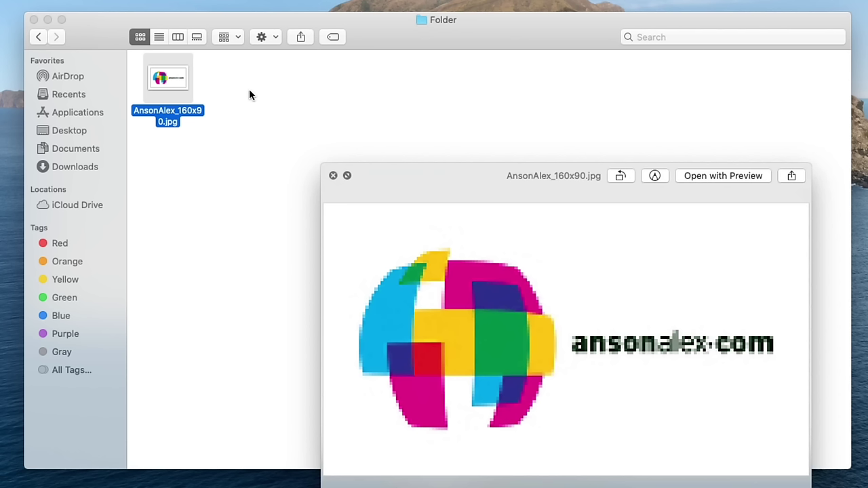
{"action": "left_click", "coordinate": [333, 176]}
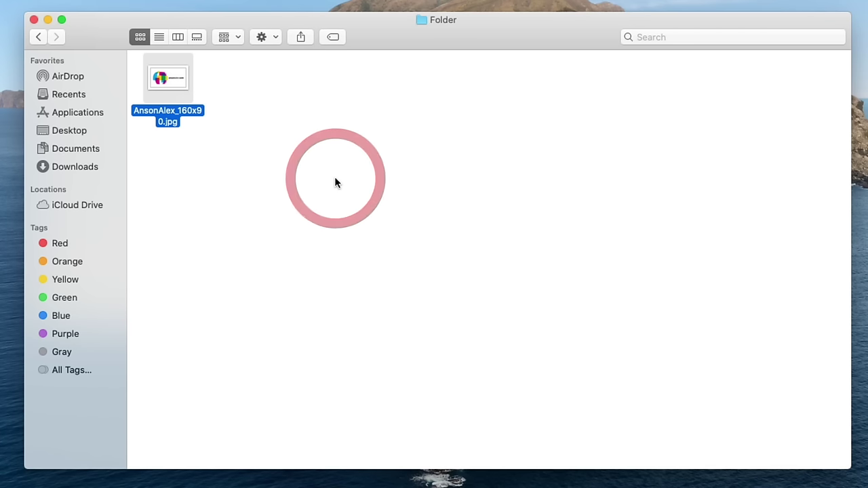
{"action": "left_click", "coordinate": [334, 178]}
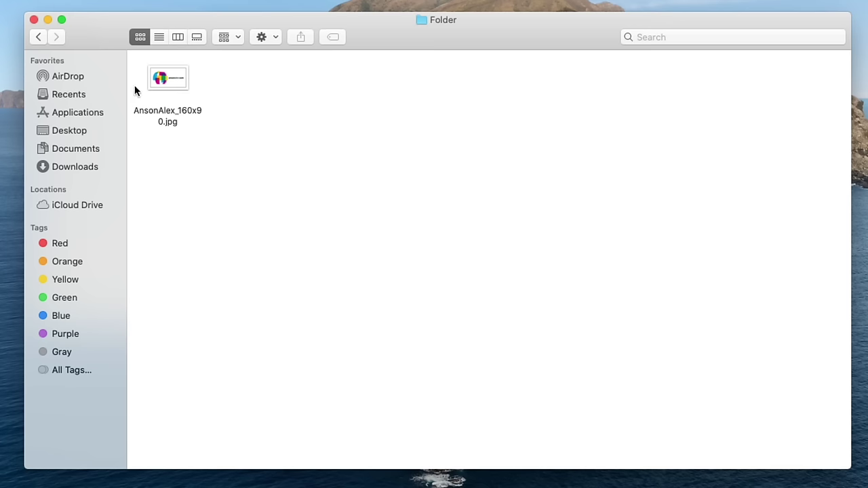
Step: Minimize the Folder window to the Dock and restore it
{"action": "left_click", "coordinate": [34, 20]}
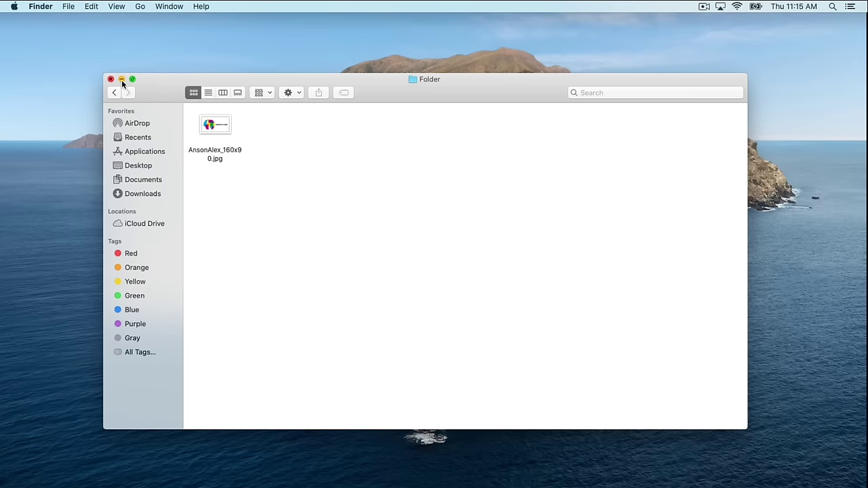
{"action": "left_click", "coordinate": [122, 78]}
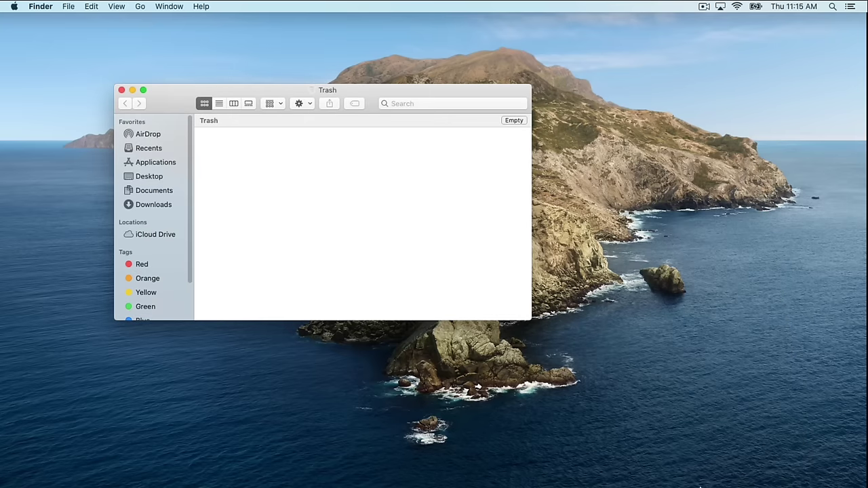
{"action": "mouse_move", "coordinate": [719, 483]}
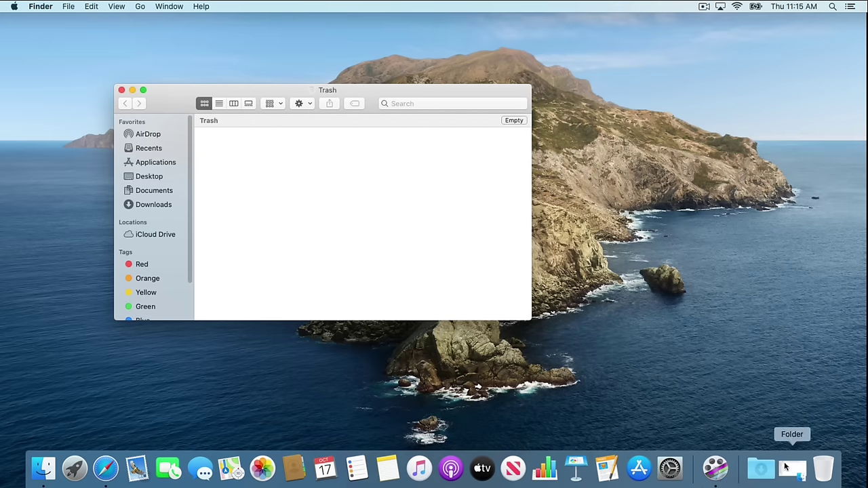
{"action": "left_click", "coordinate": [790, 468]}
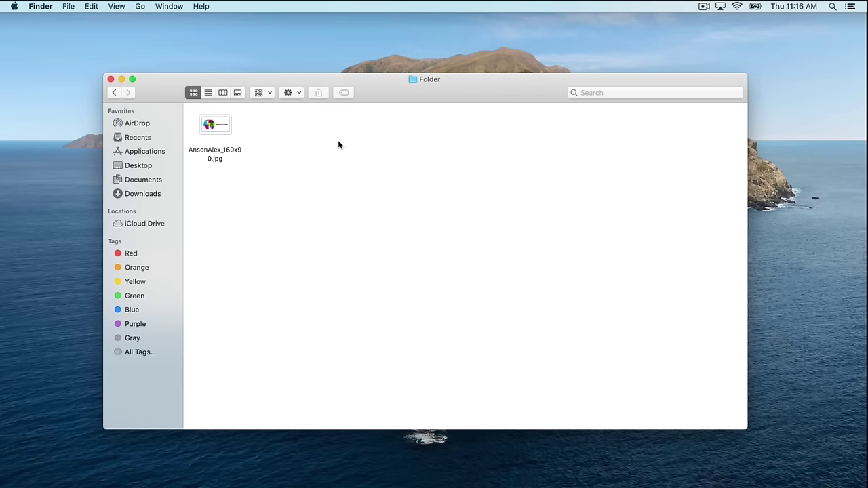
Step: Close the Trash window, then put the Folder window in full screen and exit it
{"action": "left_click_drag", "start_coordinate": [383, 87], "coordinate": [411, 83]}
{"action": "left_click", "coordinate": [121, 89]}
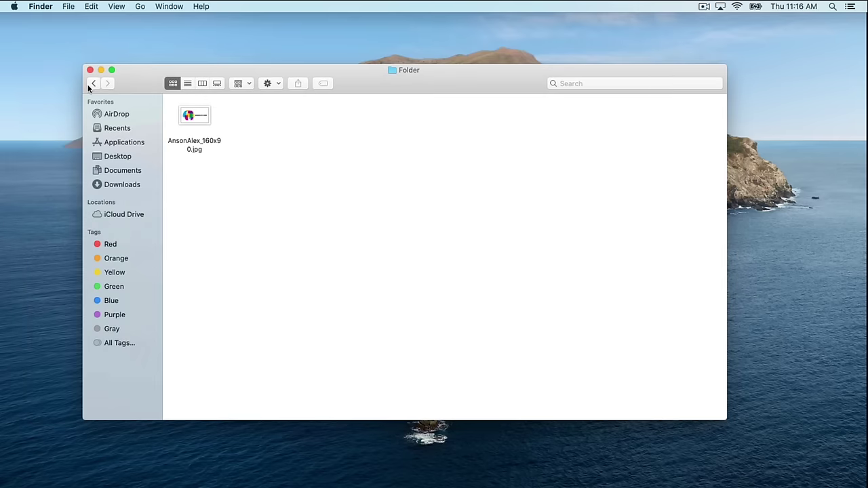
{"action": "mouse_move", "coordinate": [112, 70]}
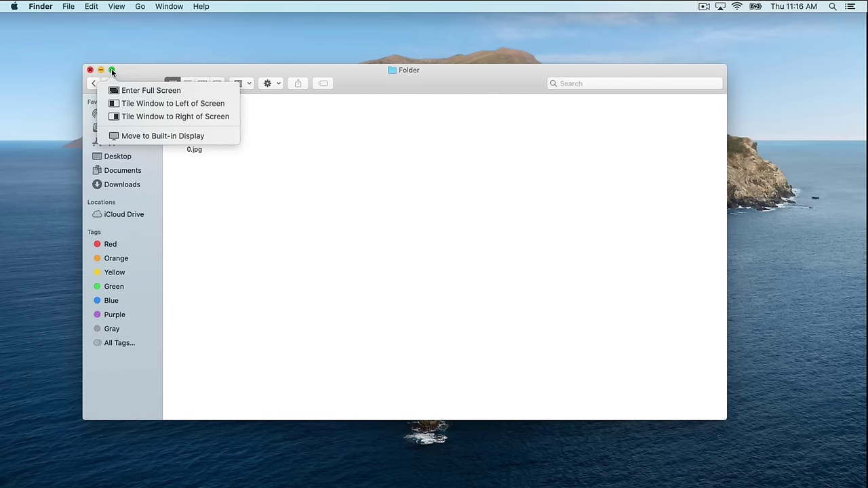
{"action": "left_click", "coordinate": [173, 95]}
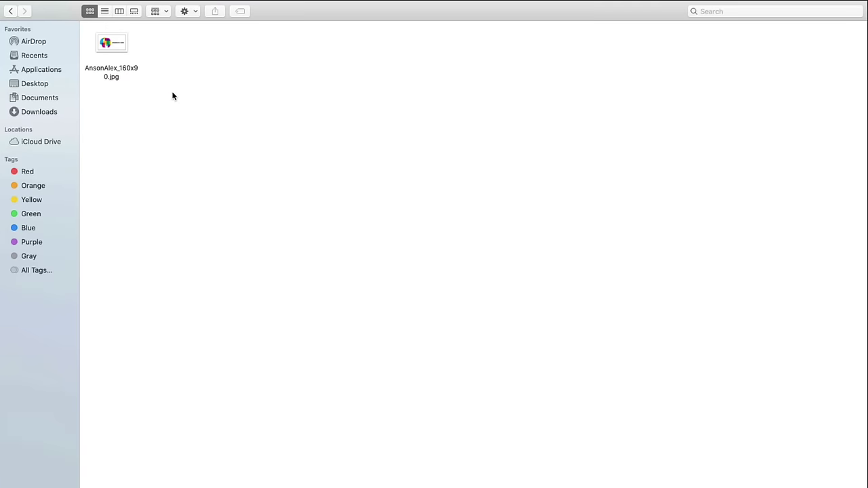
{"action": "mouse_move", "coordinate": [185, 3]}
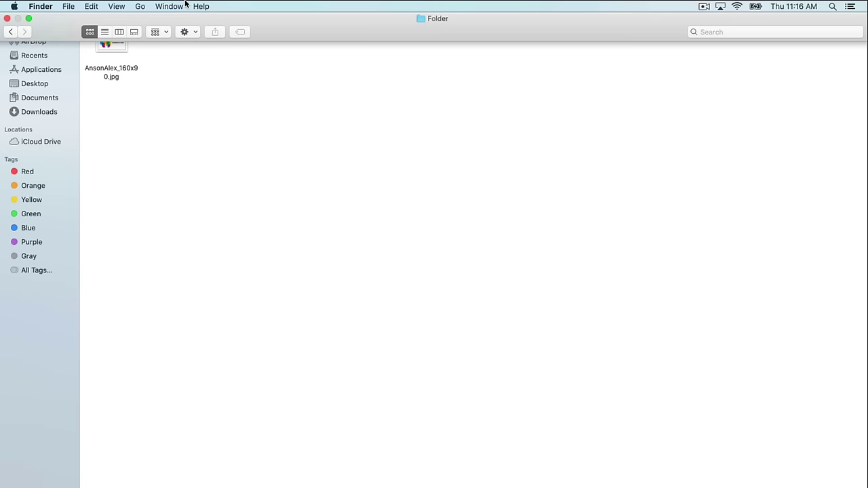
{"action": "left_click", "coordinate": [30, 19]}
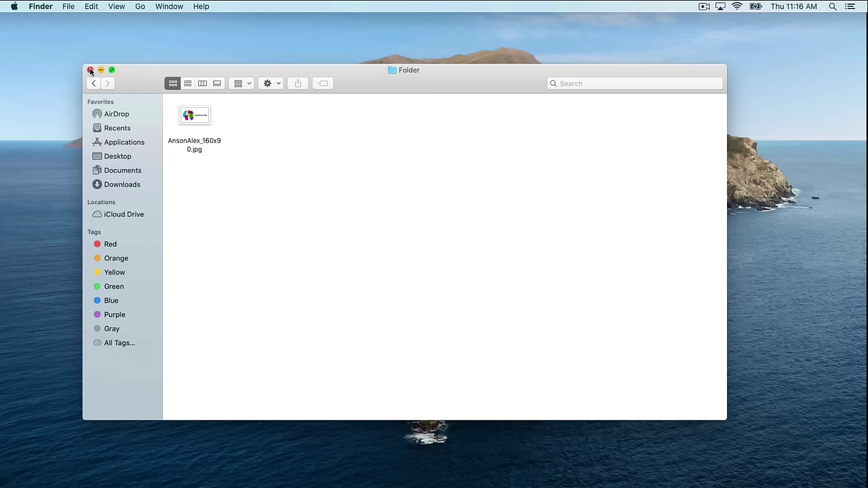
Step: Move the Folder window toward the upper right and show the Finder menu
{"action": "left_click_drag", "start_coordinate": [129, 82], "coordinate": [286, 47]}
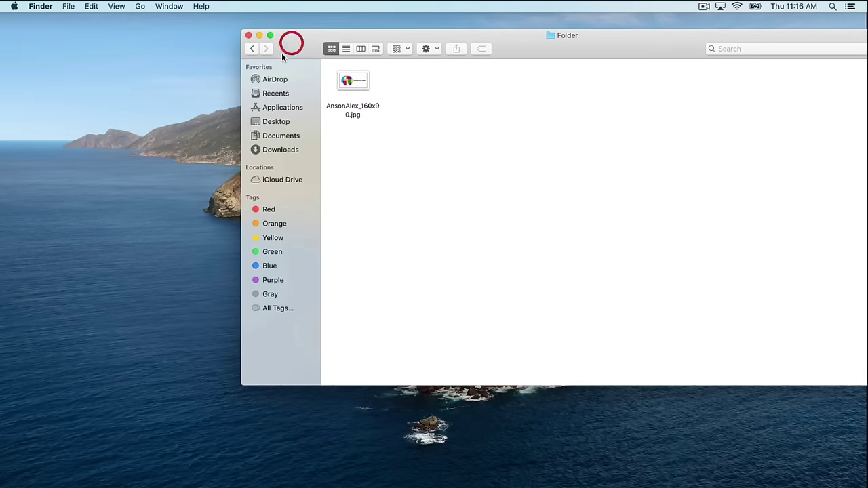
{"action": "left_click", "coordinate": [105, 209]}
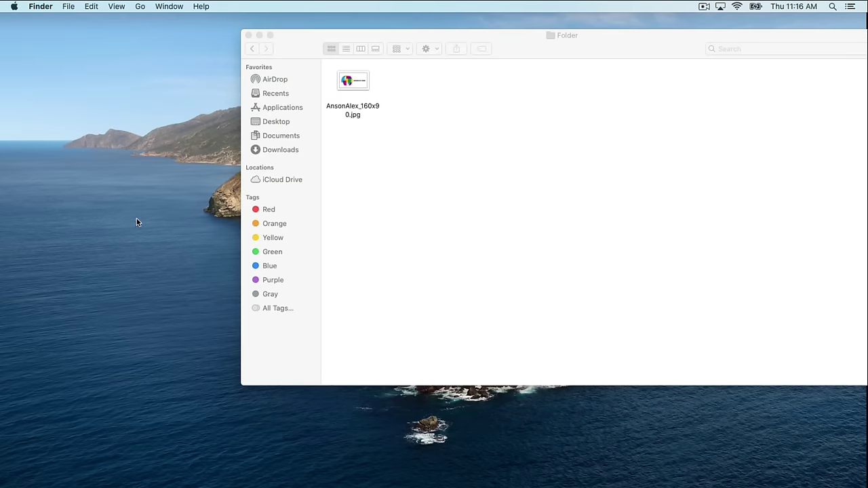
{"action": "left_click", "coordinate": [41, 7]}
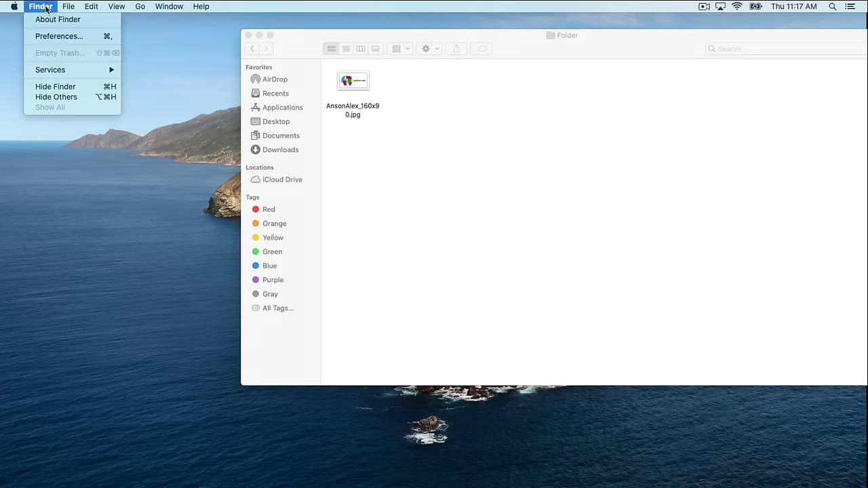
Step: Open Finder Preferences and reposition the Folder window beside it
{"action": "left_click", "coordinate": [70, 35]}
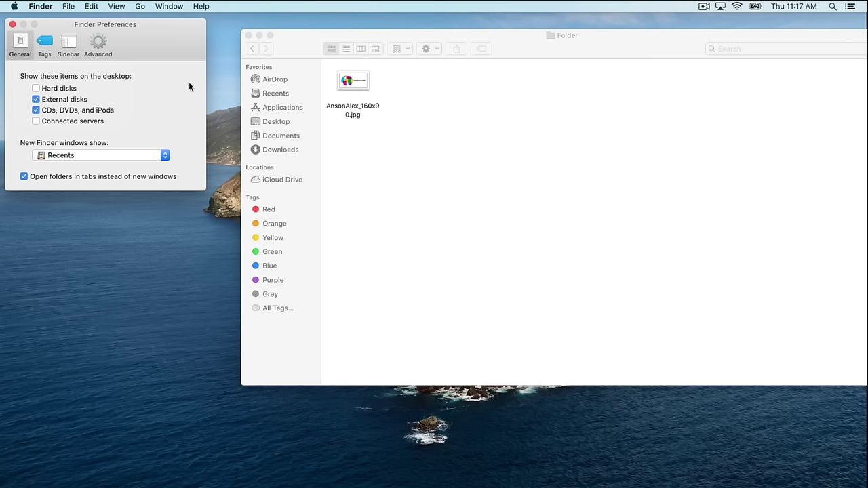
{"action": "left_click_drag", "start_coordinate": [536, 57], "coordinate": [497, 102]}
{"action": "left_click_drag", "start_coordinate": [474, 117], "coordinate": [469, 122]}
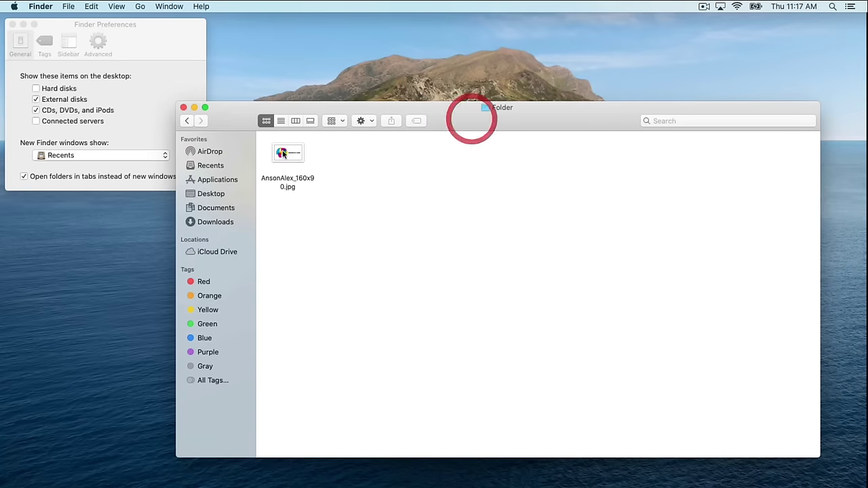
{"action": "left_click", "coordinate": [111, 91]}
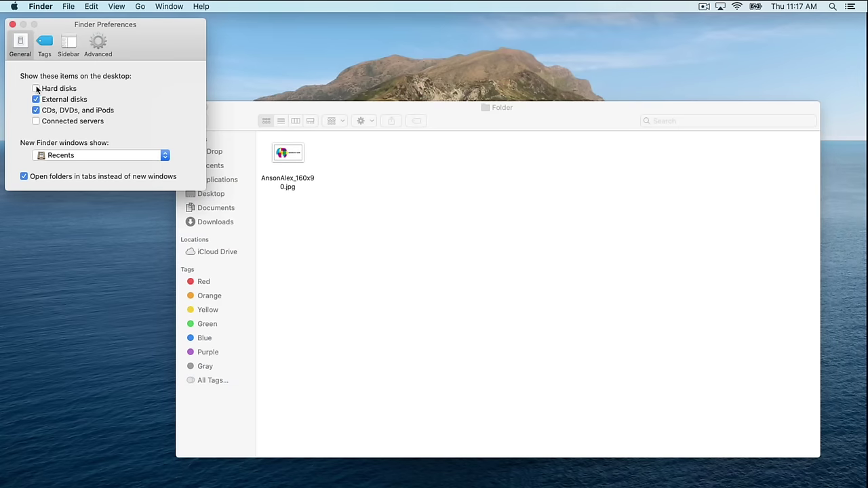
Step: Show hard disks on the desktop, open and close ScyllaMatrixHD, then view Sidebar settings
{"action": "left_click", "coordinate": [36, 89]}
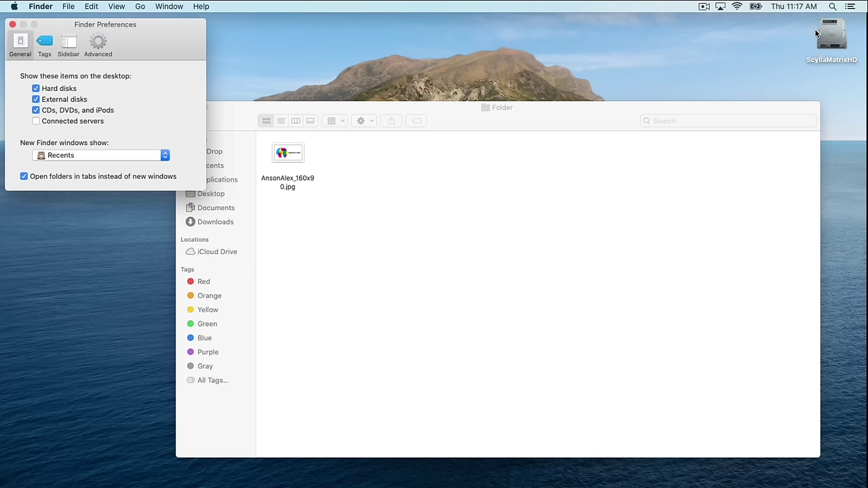
{"action": "double_click", "coordinate": [833, 41]}
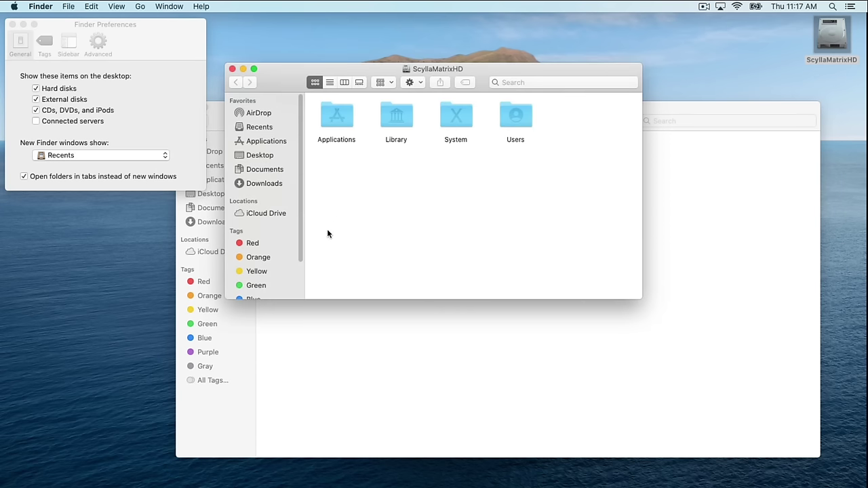
{"action": "left_click", "coordinate": [232, 69]}
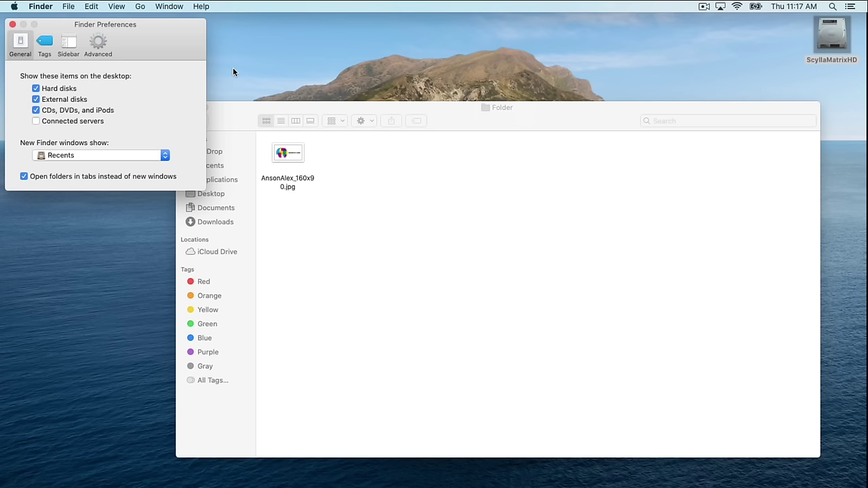
{"action": "left_click", "coordinate": [68, 44]}
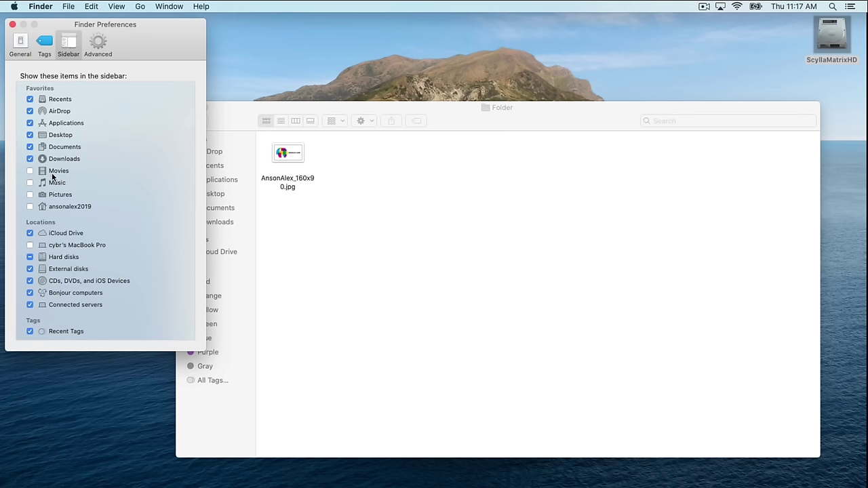
Step: Add Movies, Music, Pictures and the home folder to the Finder sidebar
{"action": "left_click_drag", "start_coordinate": [565, 109], "coordinate": [606, 26]}
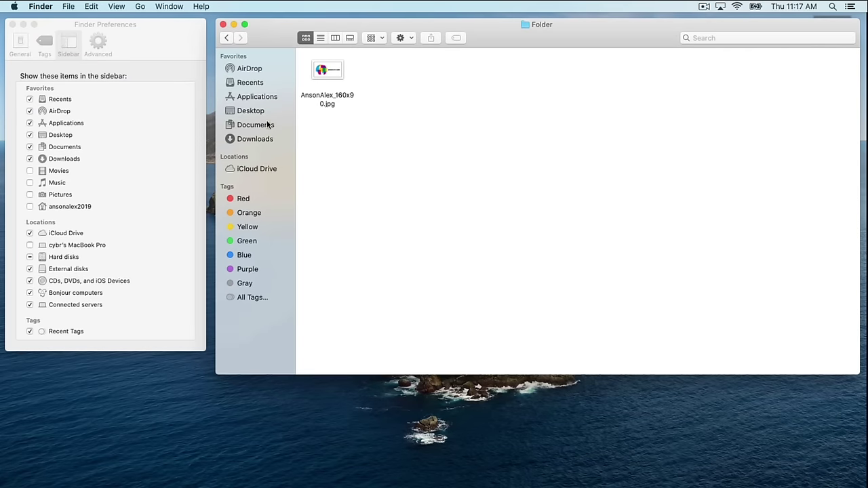
{"action": "left_click", "coordinate": [29, 171]}
{"action": "left_click", "coordinate": [30, 183]}
{"action": "left_click", "coordinate": [30, 194]}
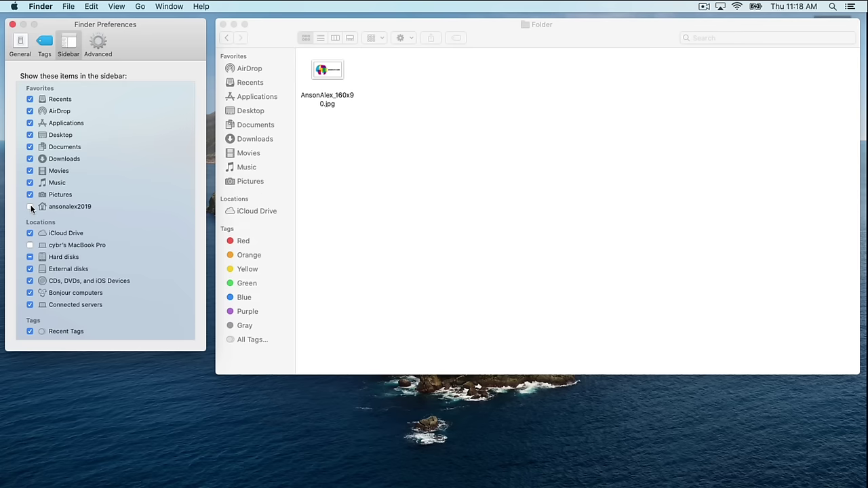
{"action": "left_click", "coordinate": [30, 206]}
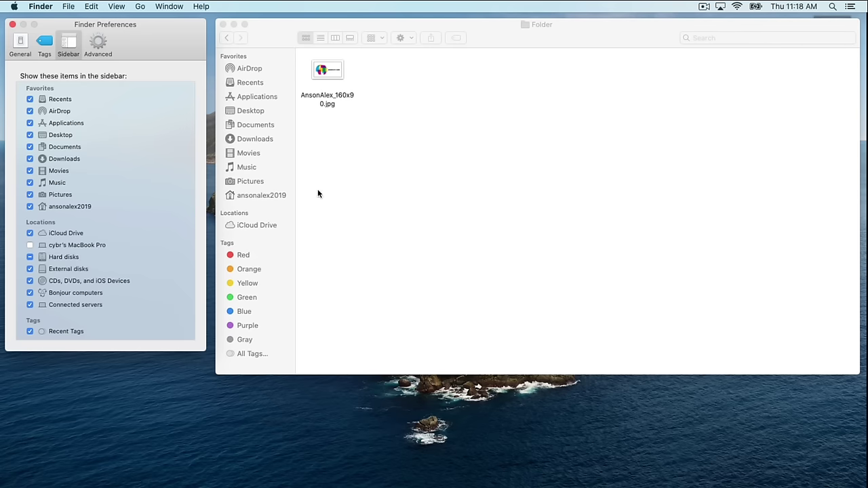
Step: Open the home folder from the Folder window's sidebar, then close the browsing window
{"action": "left_click", "coordinate": [353, 170]}
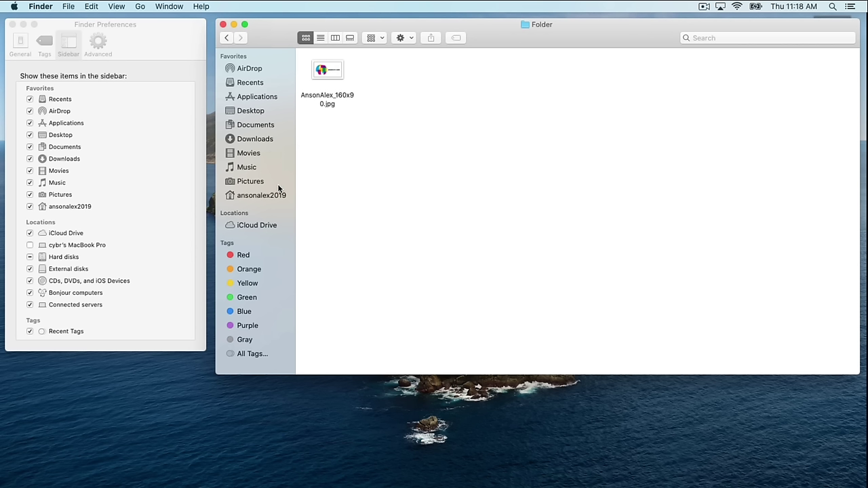
{"action": "left_click", "coordinate": [241, 197]}
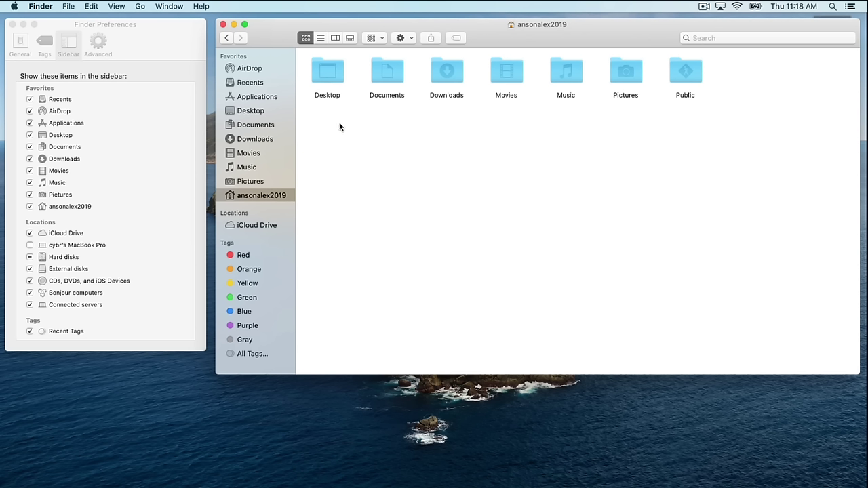
{"action": "left_click", "coordinate": [689, 110]}
Step: Close the Finder window and the Finder Preferences window
{"action": "left_click", "coordinate": [223, 24]}
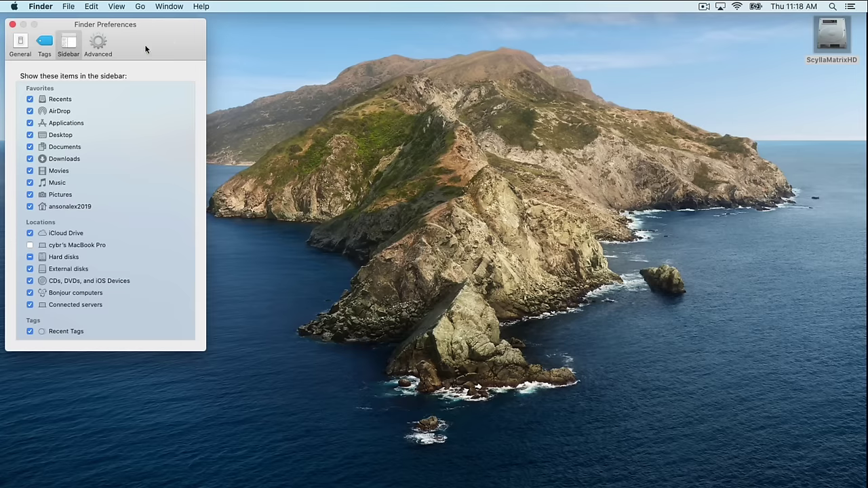
{"action": "left_click", "coordinate": [13, 26]}
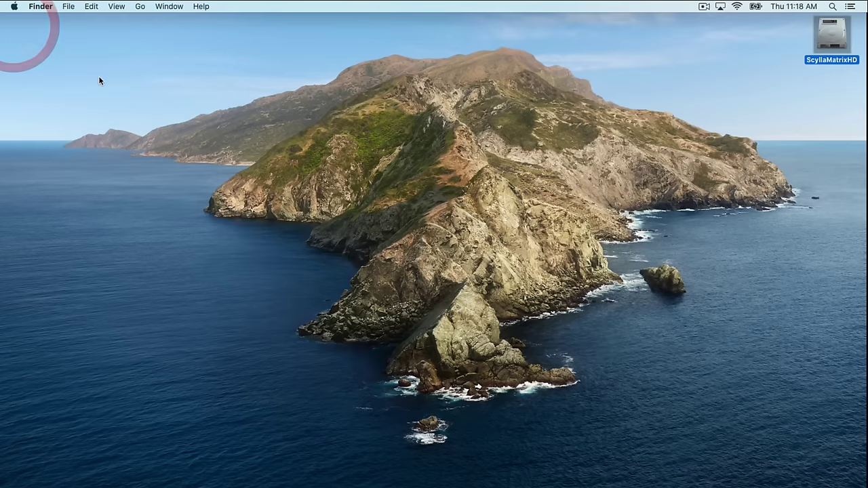
{"action": "left_click", "coordinate": [459, 257]}
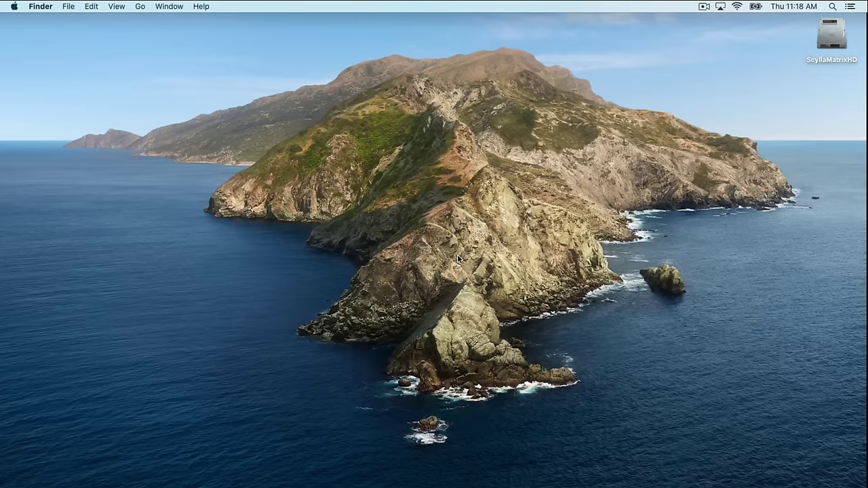
Step: Launch Safari, move its window to the top, and enlarge it to nearly fill the screen
{"action": "mouse_move", "coordinate": [433, 486]}
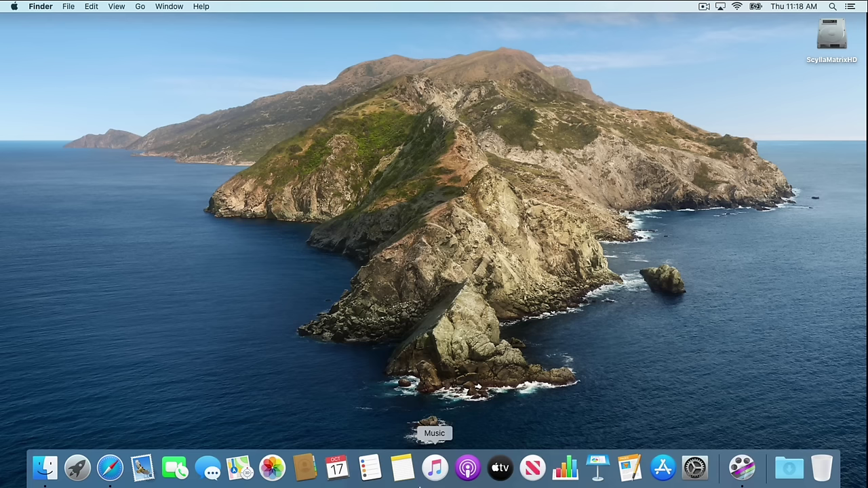
{"action": "left_click", "coordinate": [115, 466]}
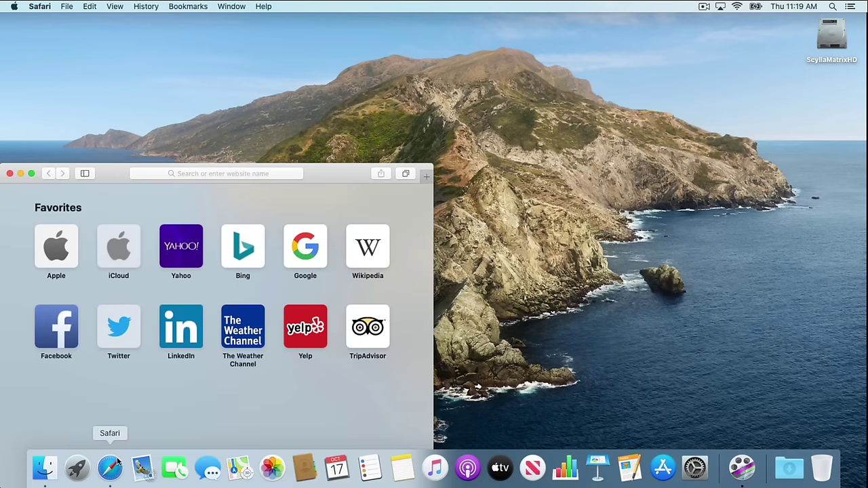
{"action": "left_click_drag", "start_coordinate": [109, 174], "coordinate": [139, 23]}
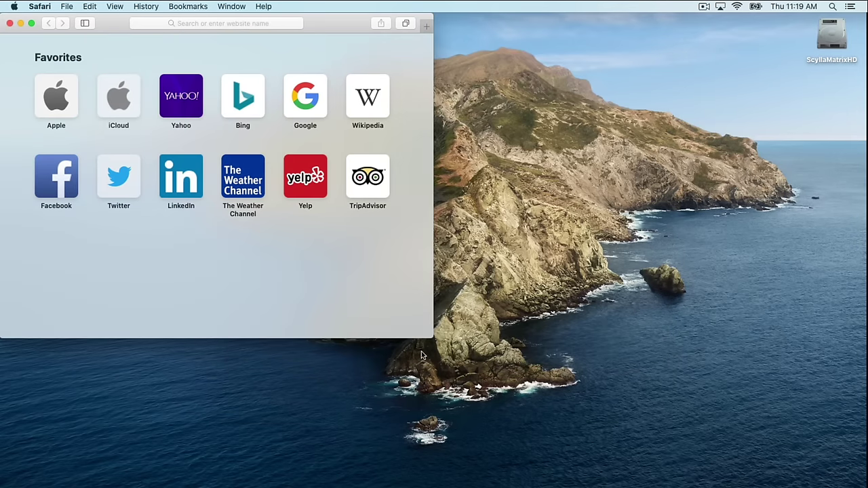
{"action": "left_click_drag", "start_coordinate": [433, 338], "coordinate": [867, 487]}
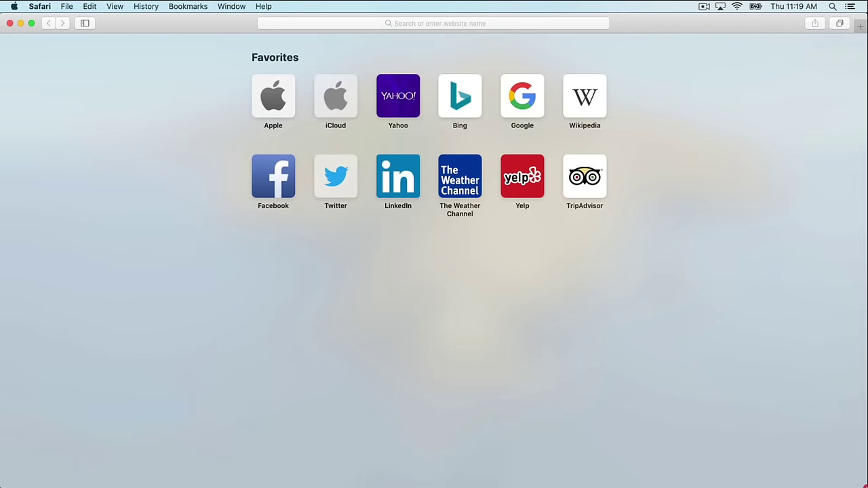
{"action": "left_click", "coordinate": [681, 135]}
Step: Load the website ansonalex.com in Safari
{"action": "left_click", "coordinate": [442, 23]}
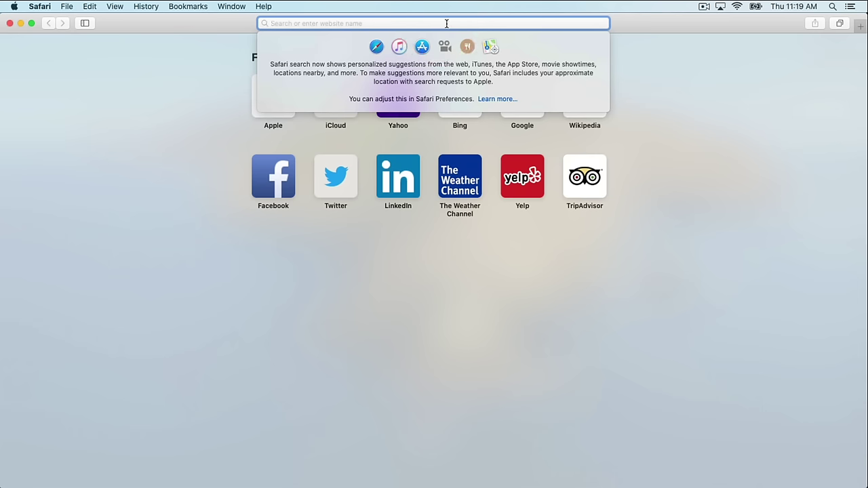
{"action": "type", "text": "ansonalex.com"}
{"action": "key", "text": "Return"}
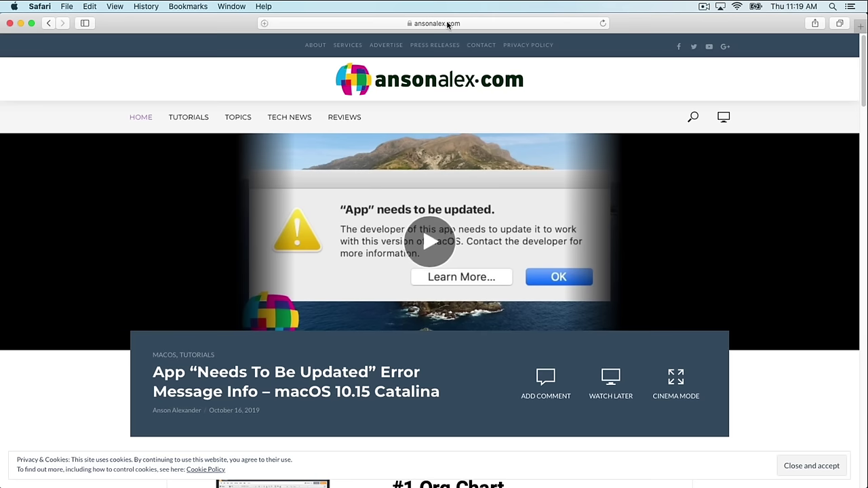
Step: Search Google for 'anson alexander' from the address bar
{"action": "left_click", "coordinate": [444, 20]}
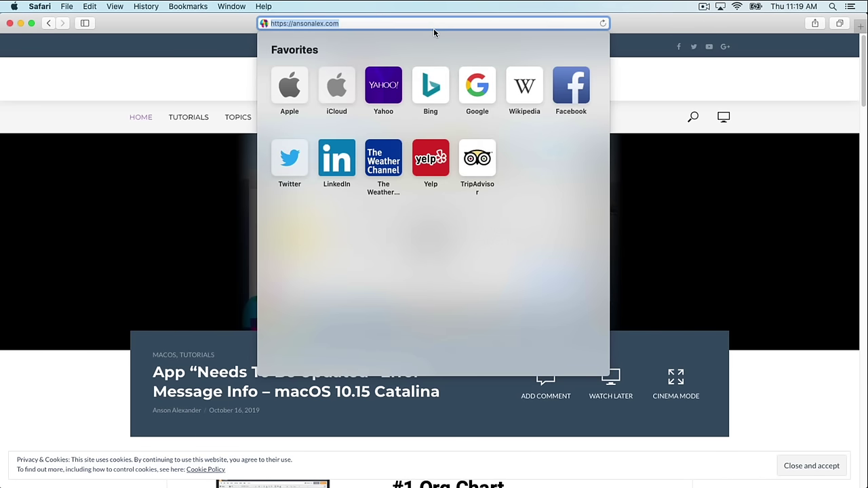
{"action": "type", "text": "anson alexander"}
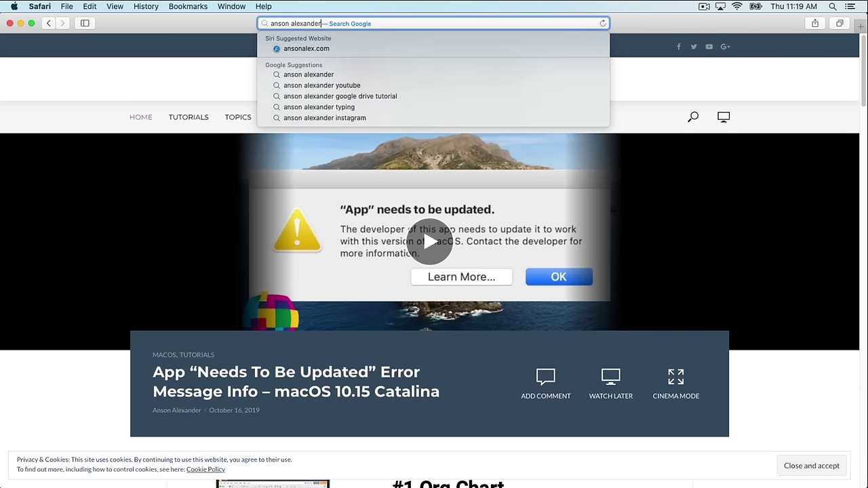
{"action": "key", "text": "Return"}
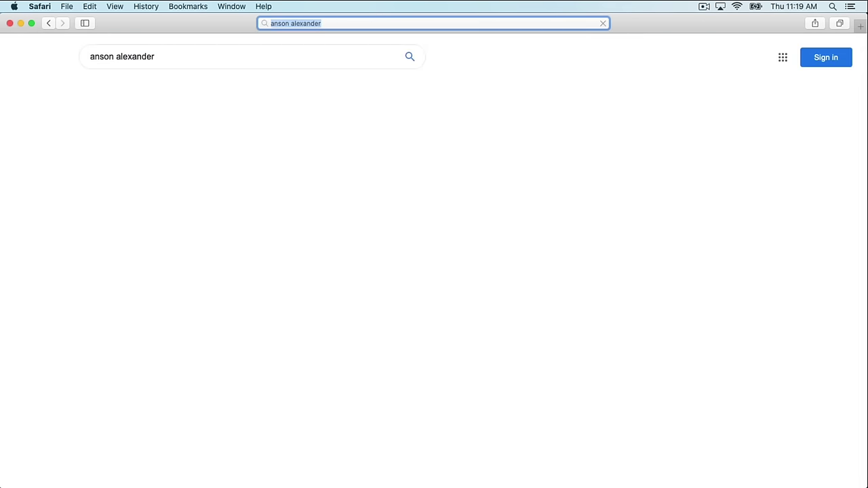
{"action": "left_click", "coordinate": [528, 139]}
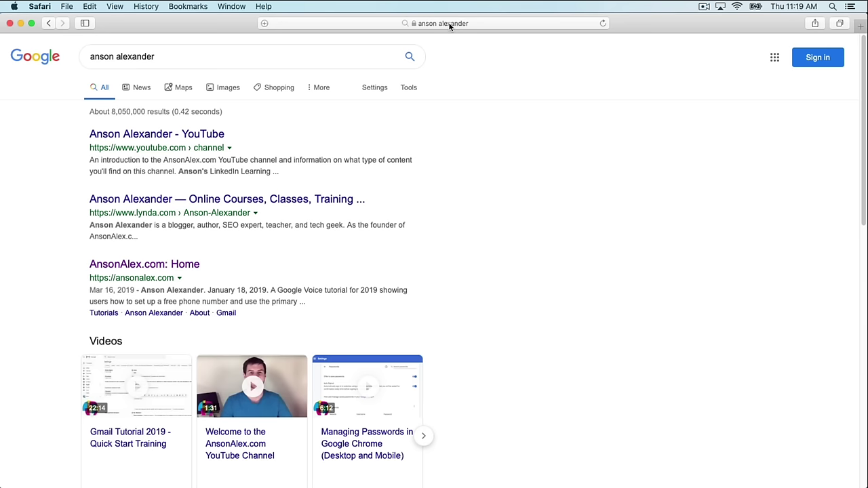
Step: Look through the Bookmarks and Safari menus without choosing anything
{"action": "left_click", "coordinate": [193, 7]}
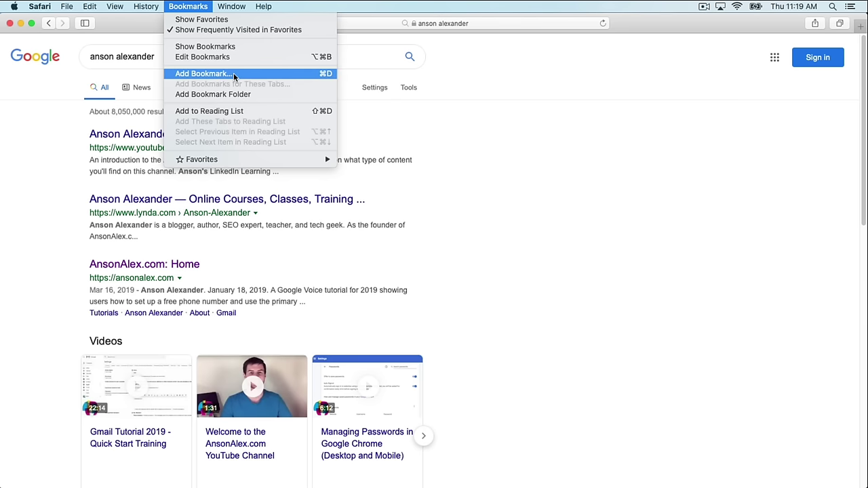
{"action": "left_click", "coordinate": [597, 177]}
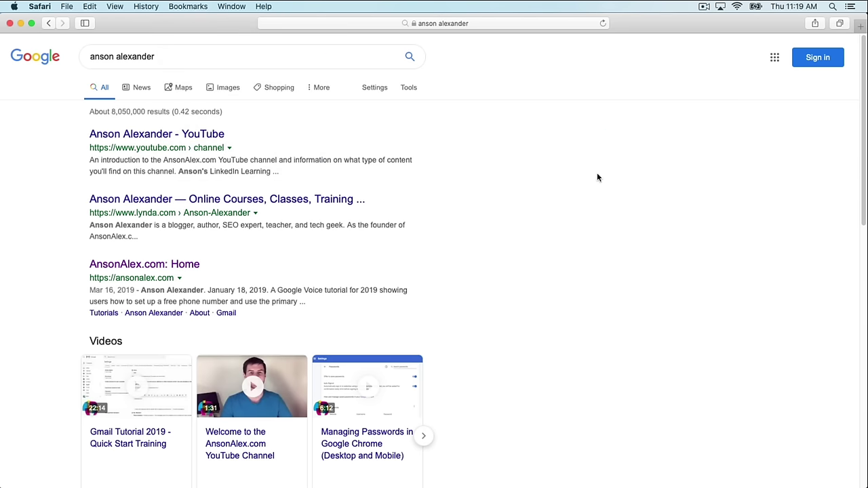
{"action": "left_click", "coordinate": [41, 7]}
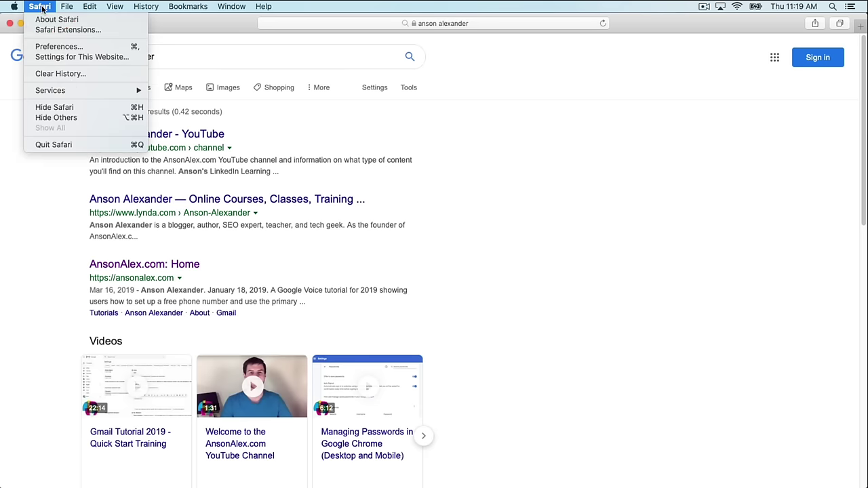
{"action": "left_click", "coordinate": [596, 249]}
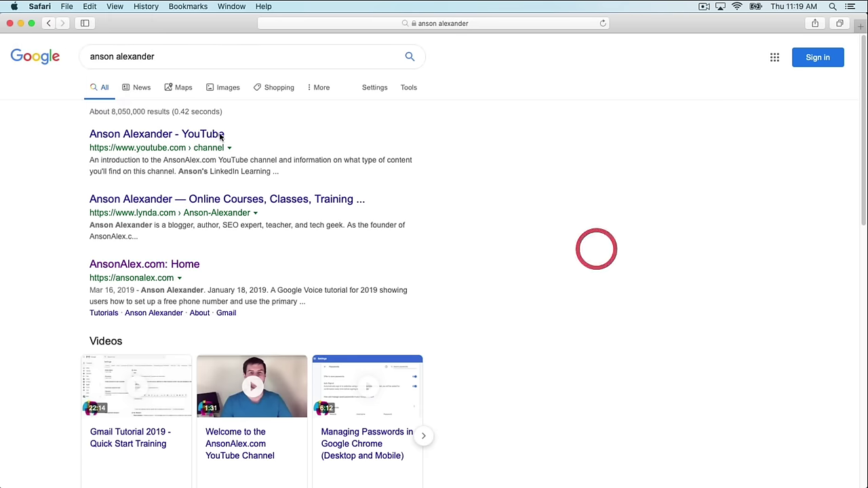
Step: Minimize the Safari search results window to the Dock and restore it
{"action": "left_click", "coordinate": [21, 23]}
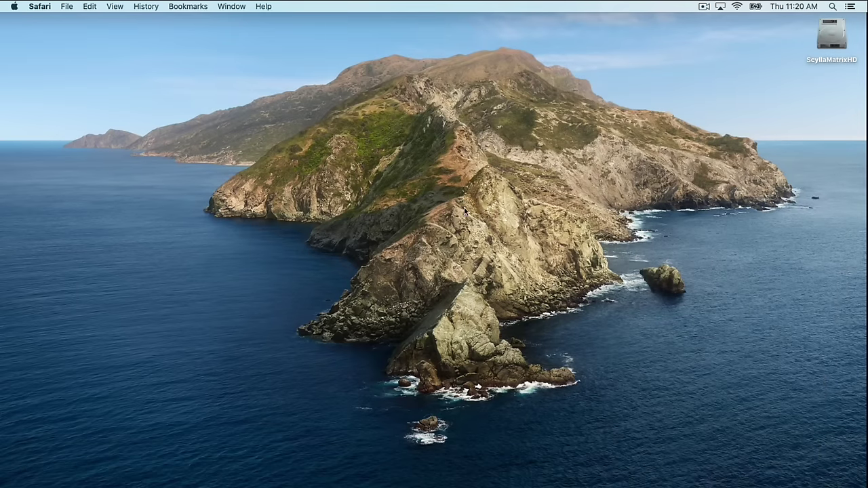
{"action": "mouse_move", "coordinate": [670, 478]}
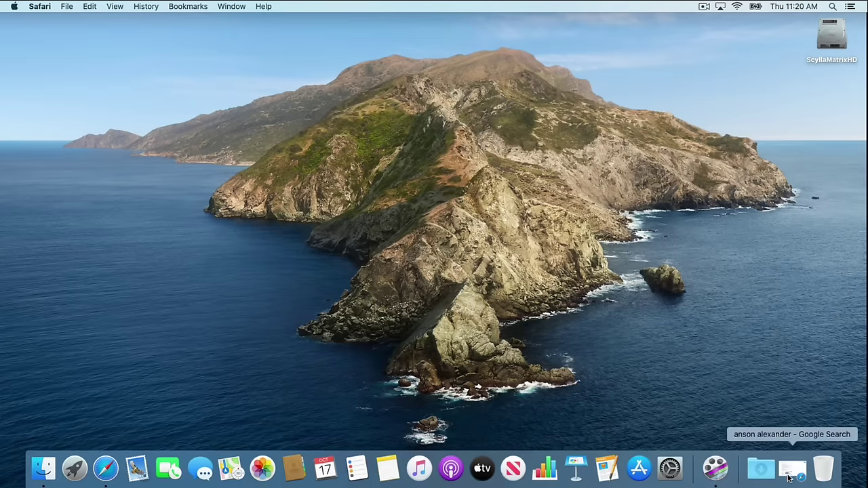
{"action": "left_click", "coordinate": [788, 478]}
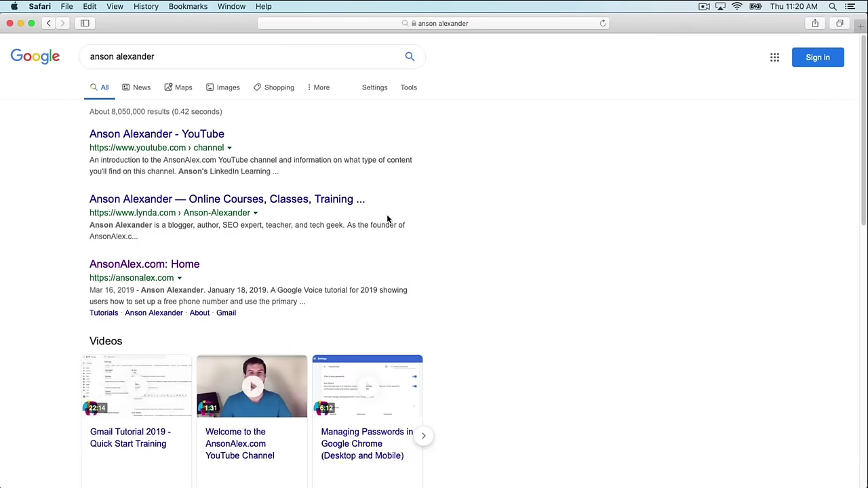
Step: Quit Safari from the Safari menu
{"action": "left_click", "coordinate": [38, 8]}
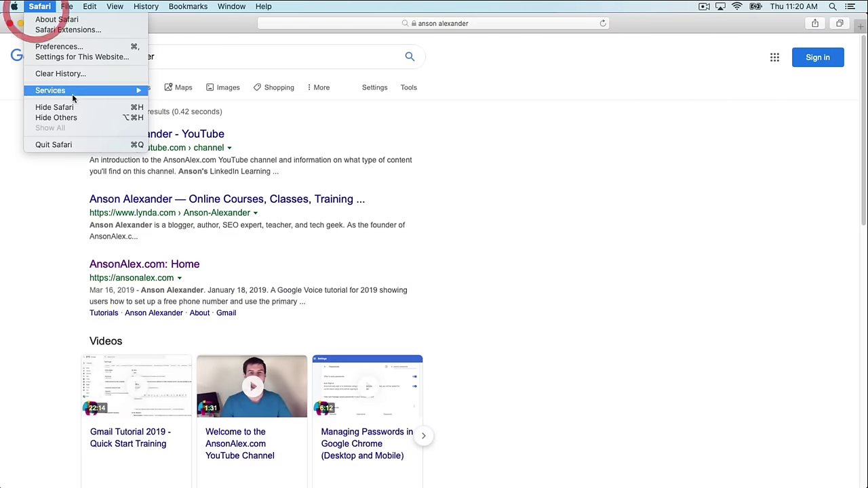
{"action": "left_click", "coordinate": [87, 145]}
{"action": "left_click", "coordinate": [236, 178]}
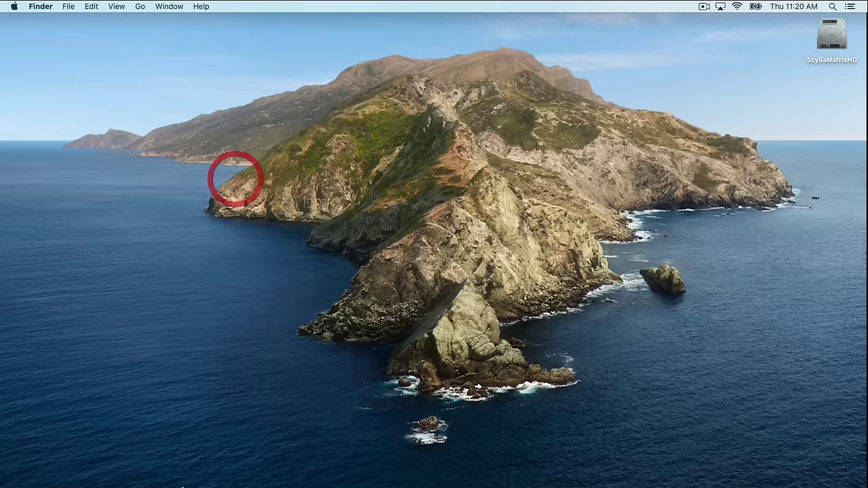
Step: Open a new Finder window on Recents from the Dock's Finder icon
{"action": "mouse_move", "coordinate": [174, 475]}
{"action": "left_click", "coordinate": [44, 468]}
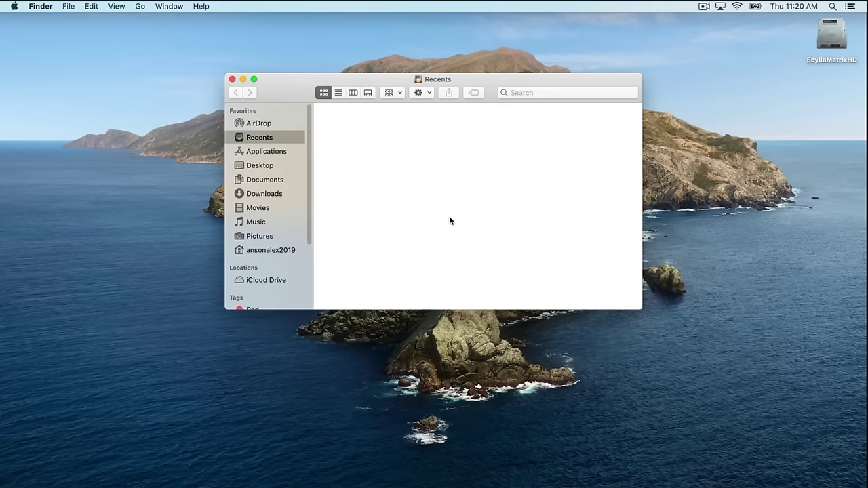